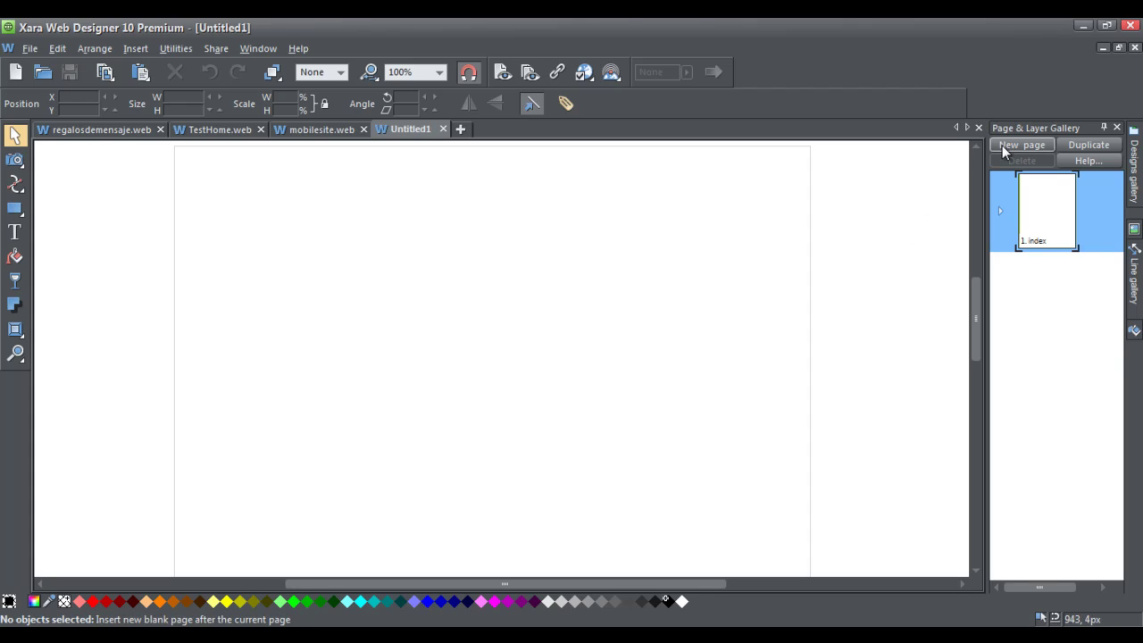
- Load the Apollo Arts Index Page template from the Designs gallery as apollo_index_page.web
left_click(1133, 170)
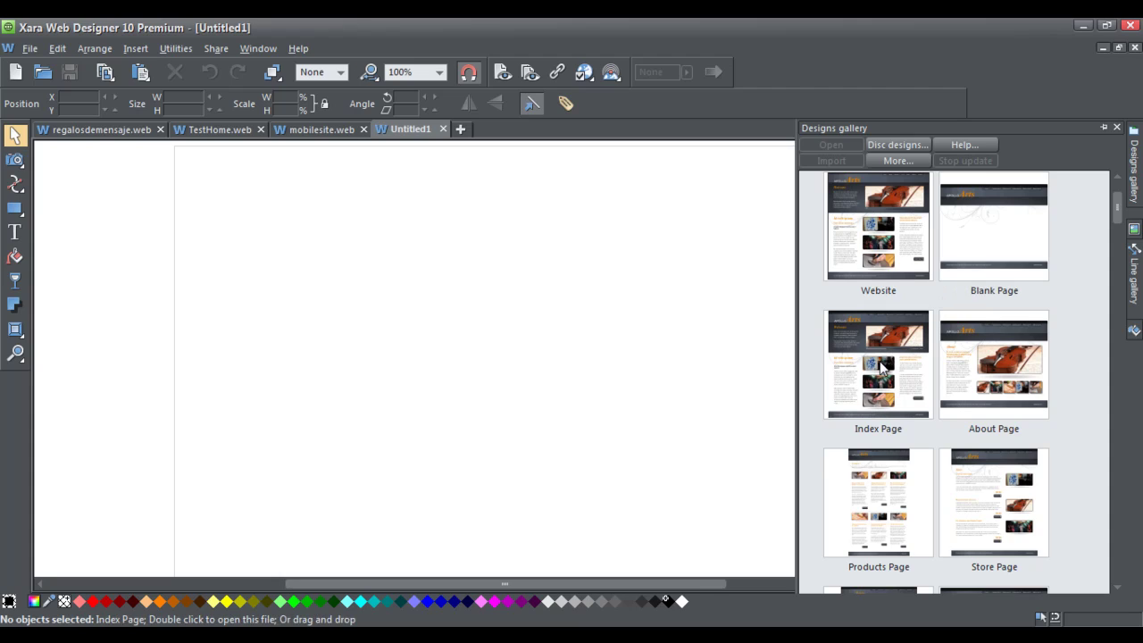
left_click(883, 366)
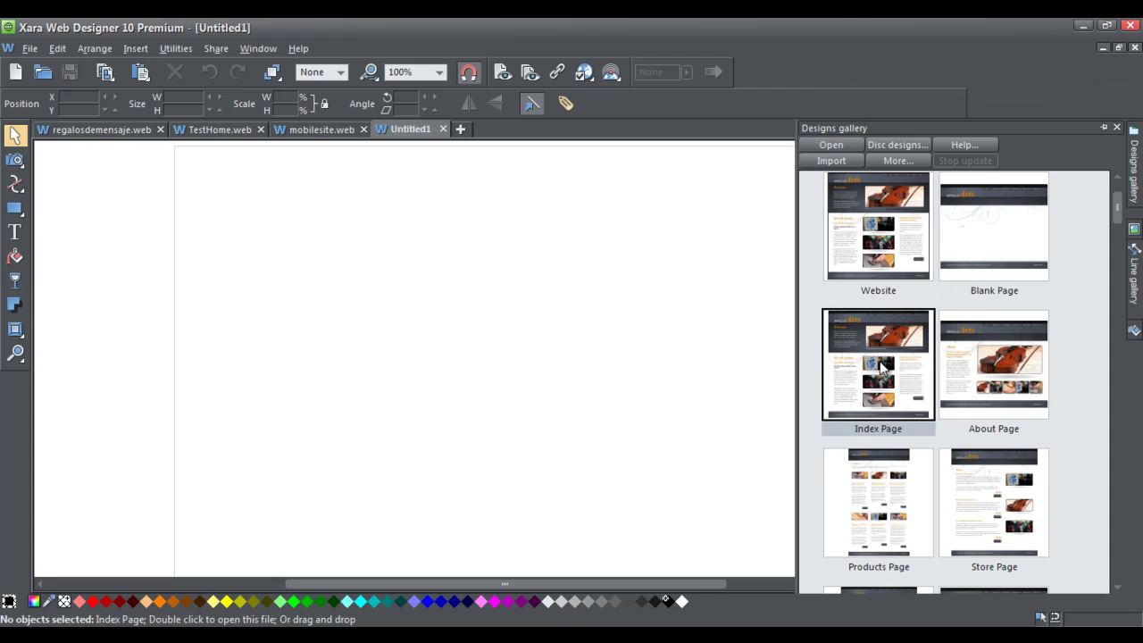
double_click(882, 366)
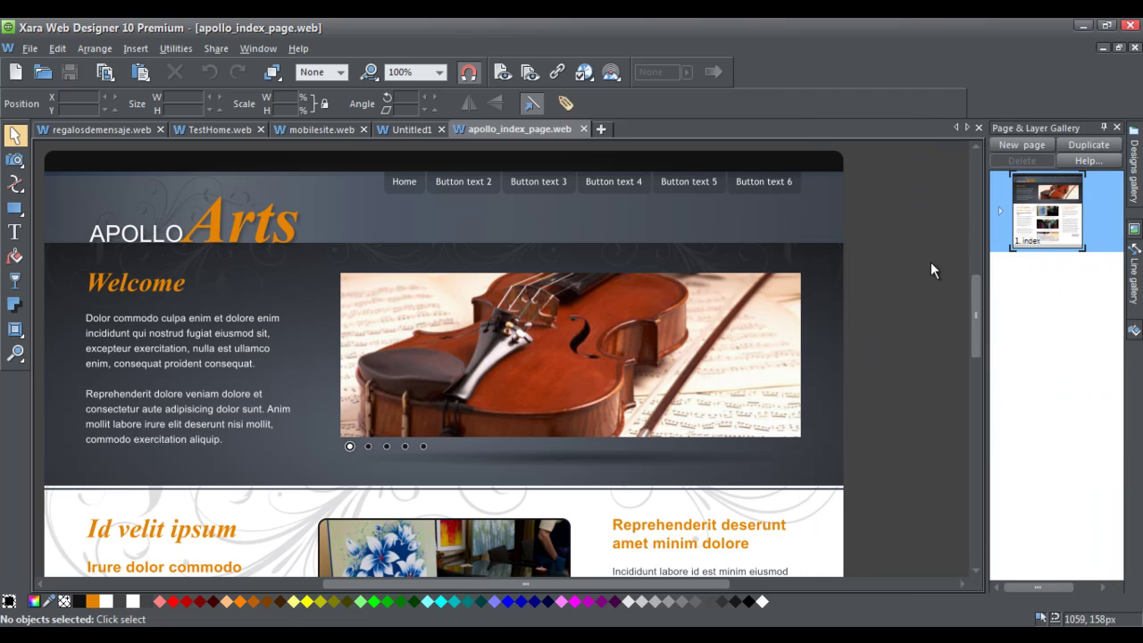
- Review the Apollo page down to its footer and back, then start a blank Untitled2 document
left_click_drag(705, 585, 681, 586)
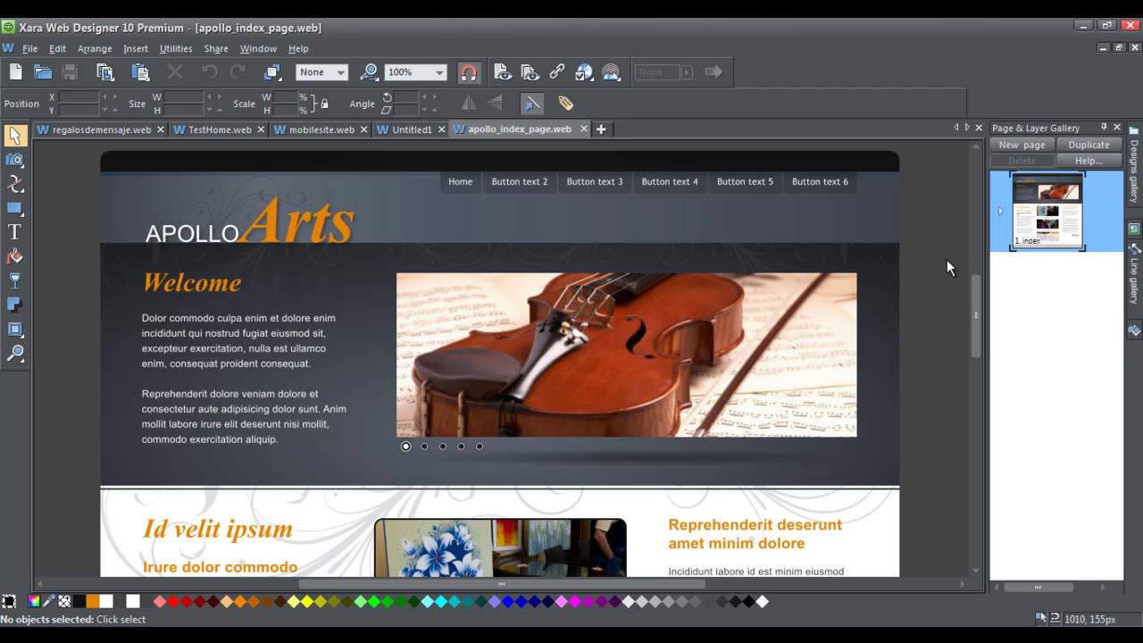
scroll(949, 252, "down", 2)
scroll(949, 250, "down", 5)
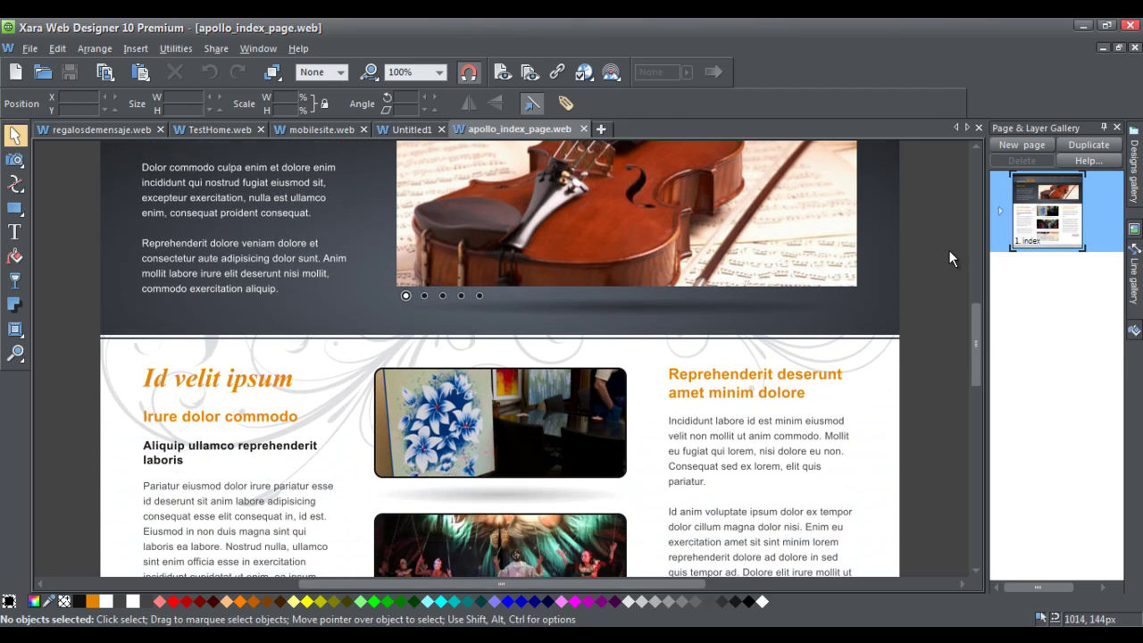
scroll(949, 250, "down", 9)
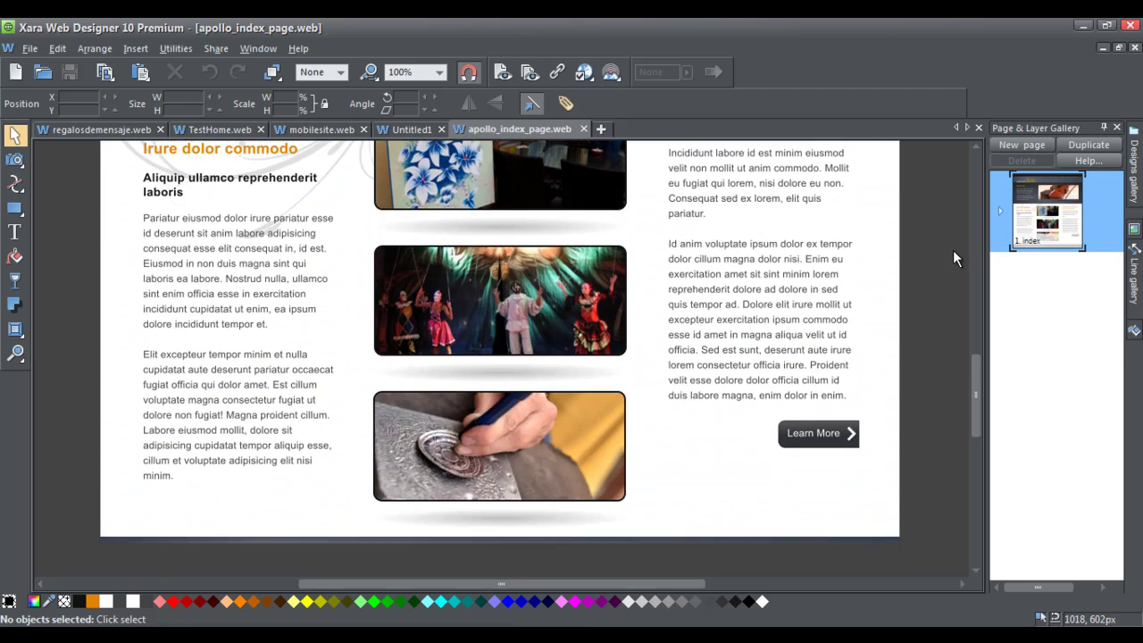
scroll(954, 250, "up", 2)
scroll(954, 250, "up", 9)
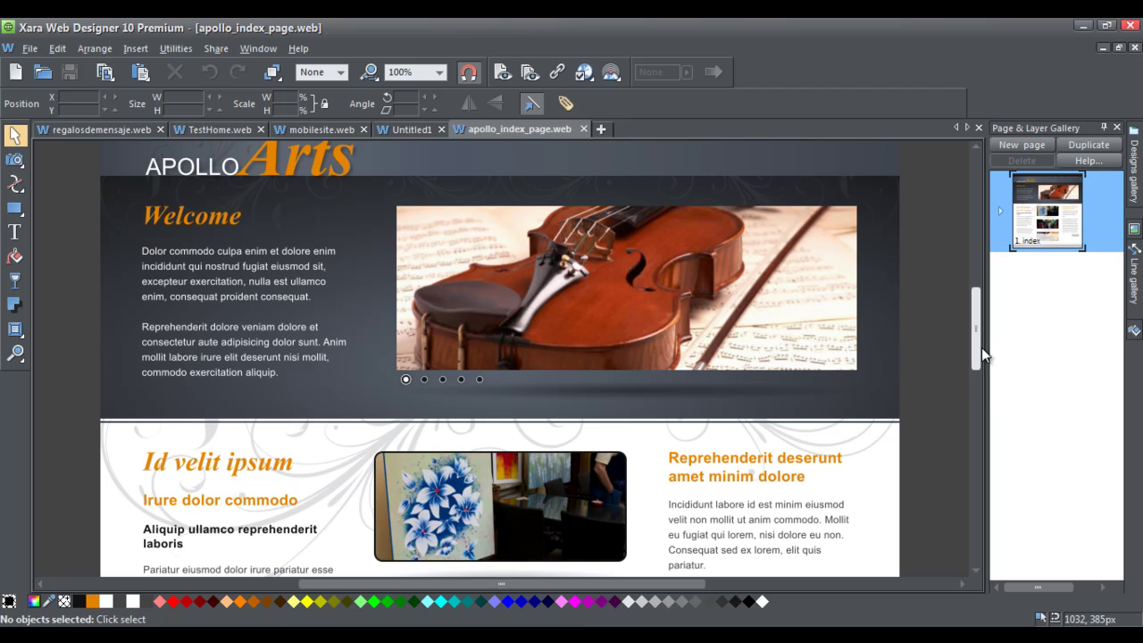
left_click_drag(971, 337, 975, 321)
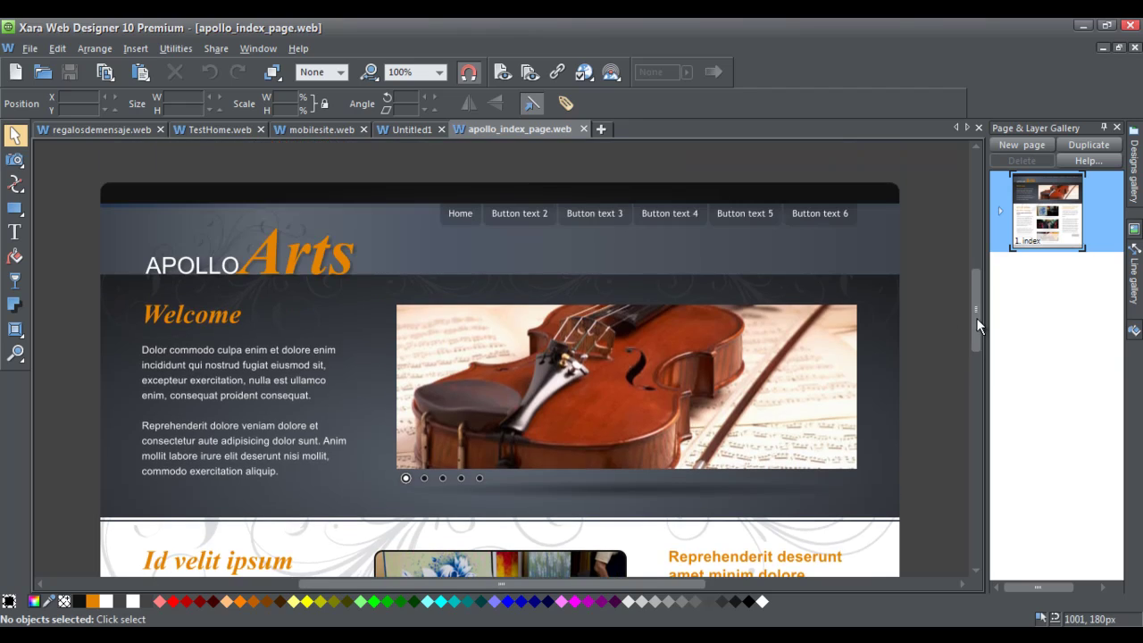
scroll(976, 325, "down", 2)
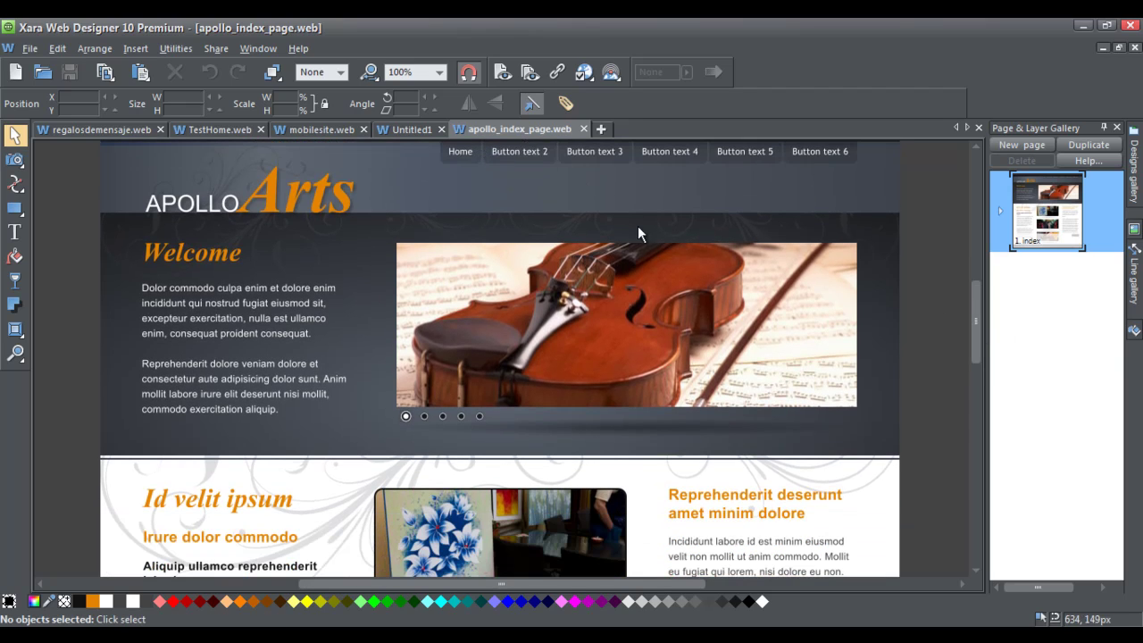
left_click(600, 129)
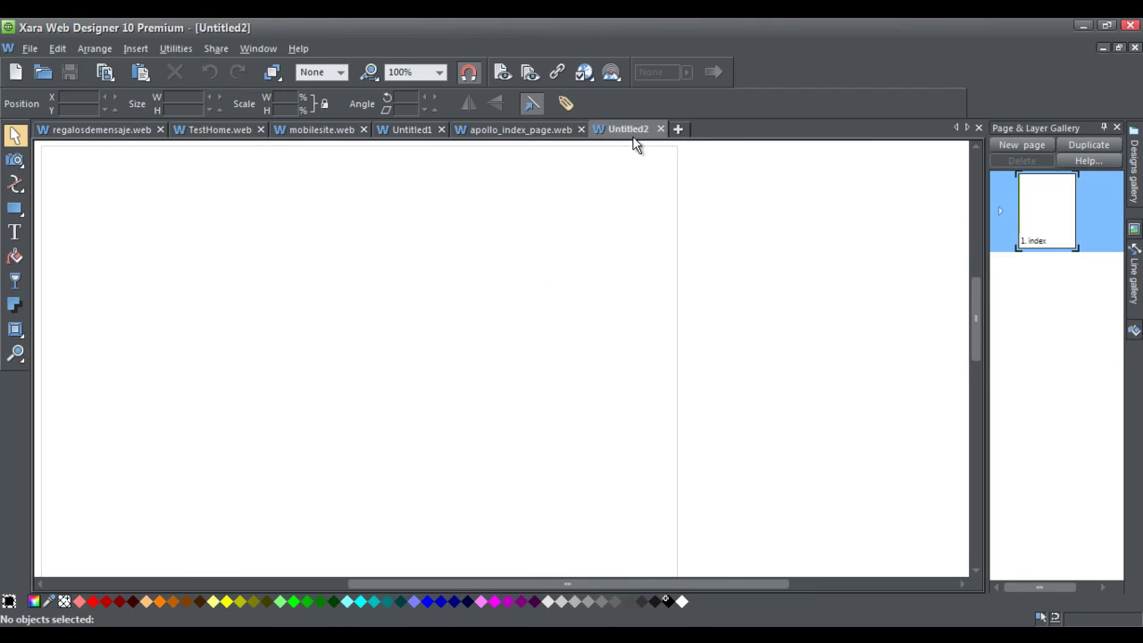
- Load a second copy of the Index Page design and compare it with the first copy
left_click(1137, 190)
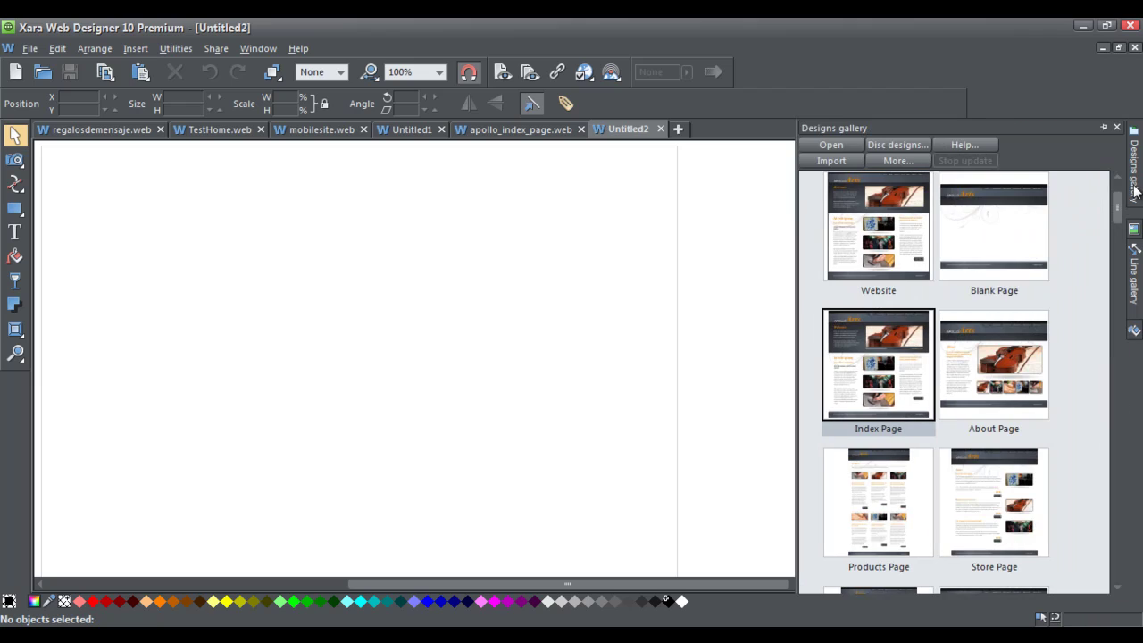
double_click(890, 328)
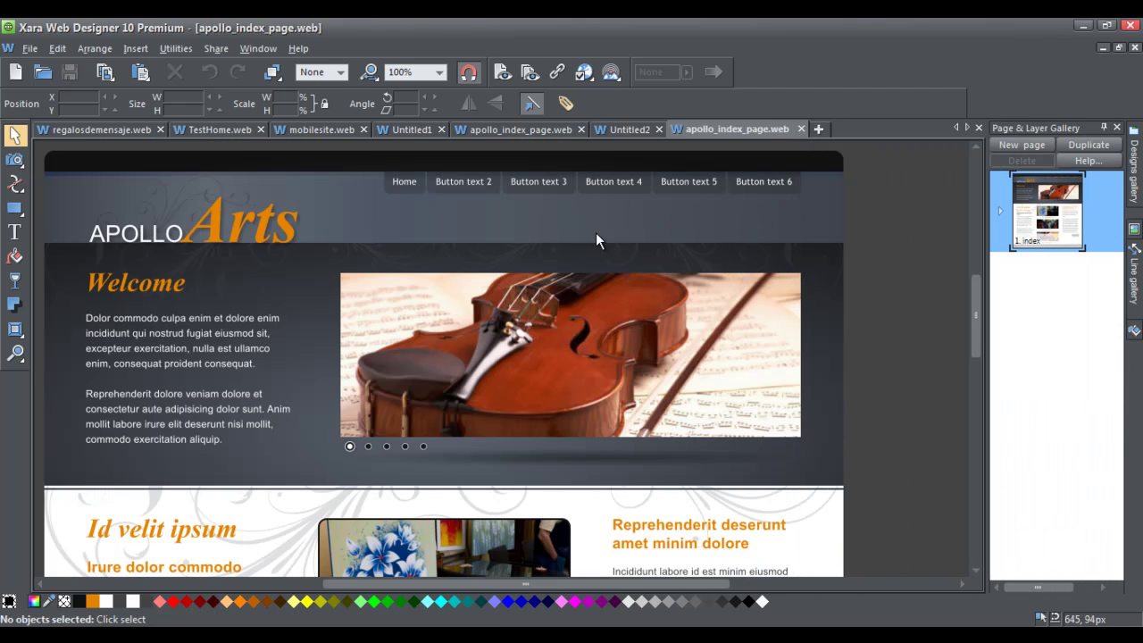
left_click_drag(557, 586, 525, 592)
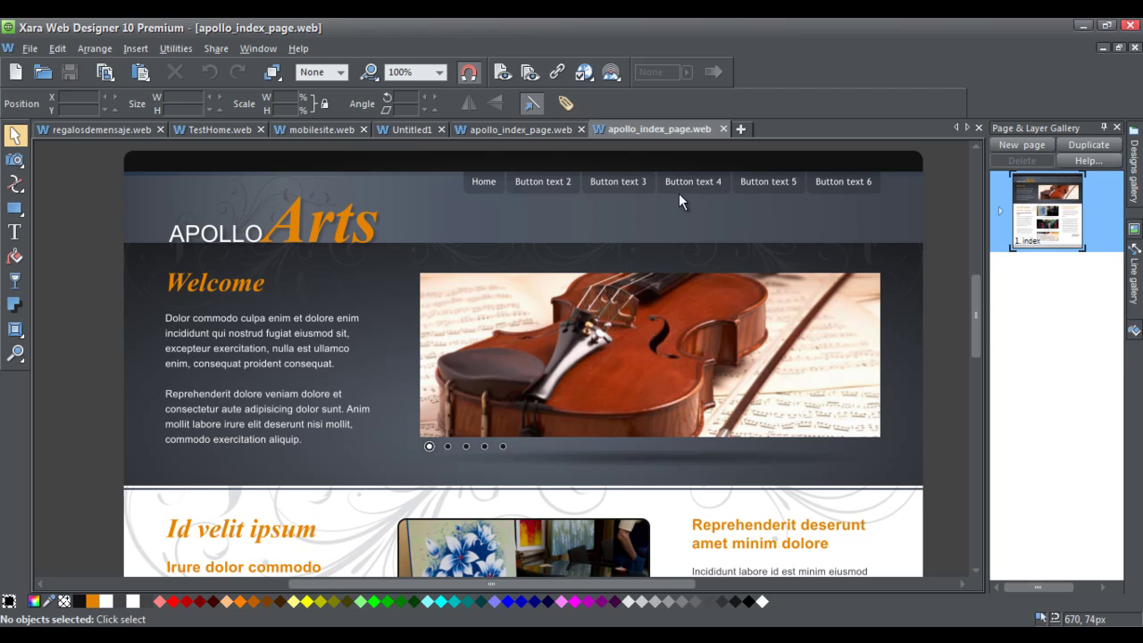
left_click(512, 128)
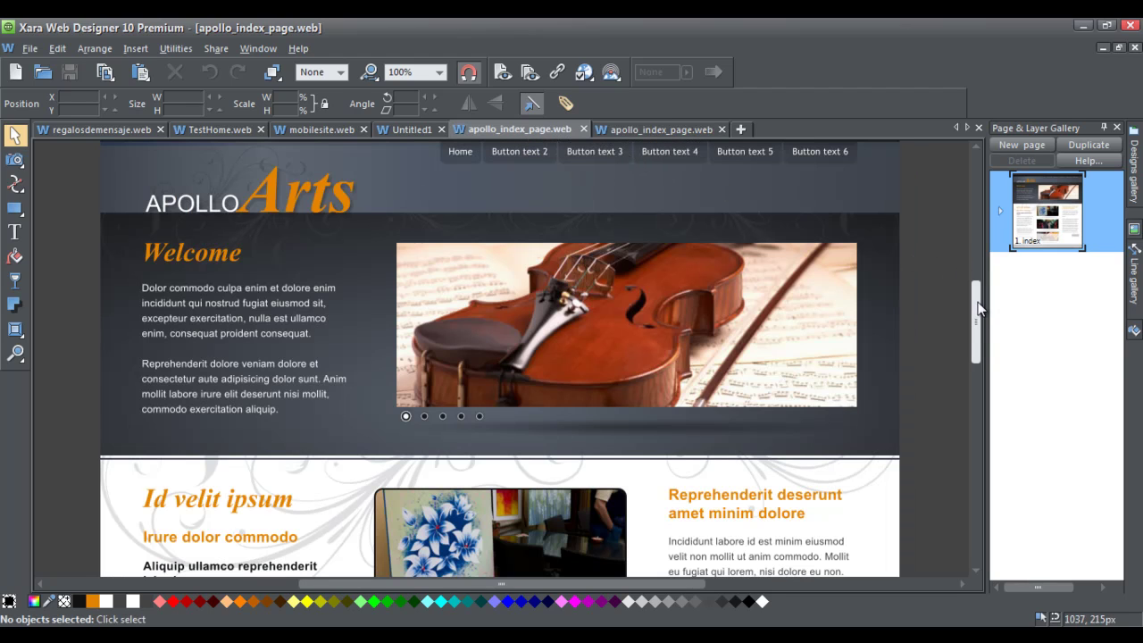
left_click_drag(977, 308, 976, 328)
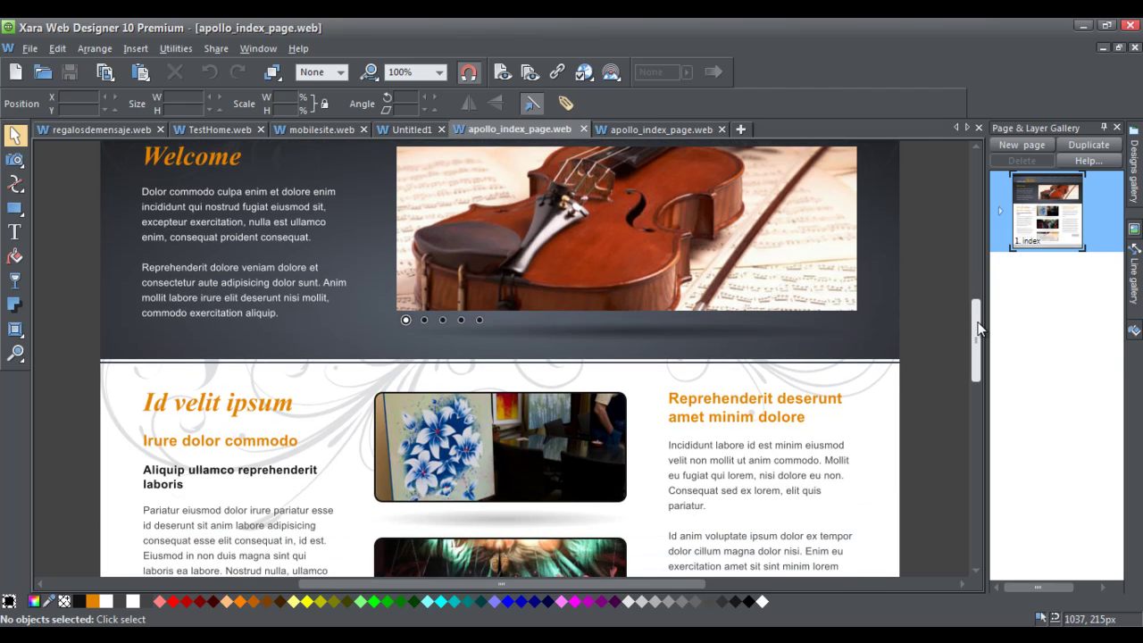
left_click_drag(977, 329, 982, 300)
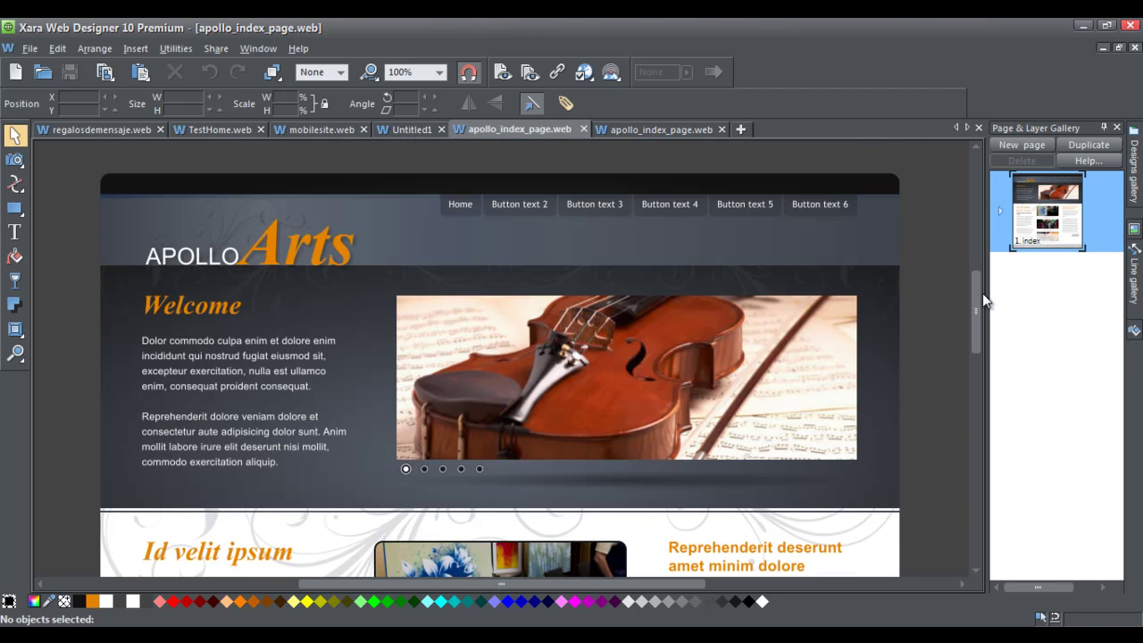
- In Page Options, change the second Apollo copy's page width from 955px to 480px
left_click(649, 133)
left_click(548, 129)
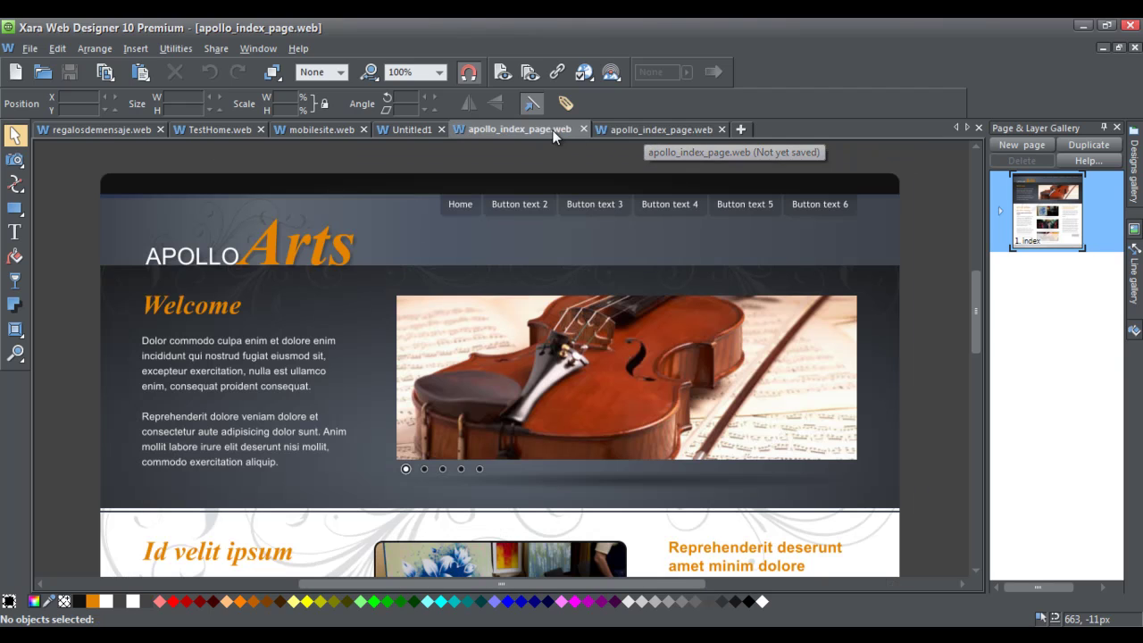
left_click(667, 133)
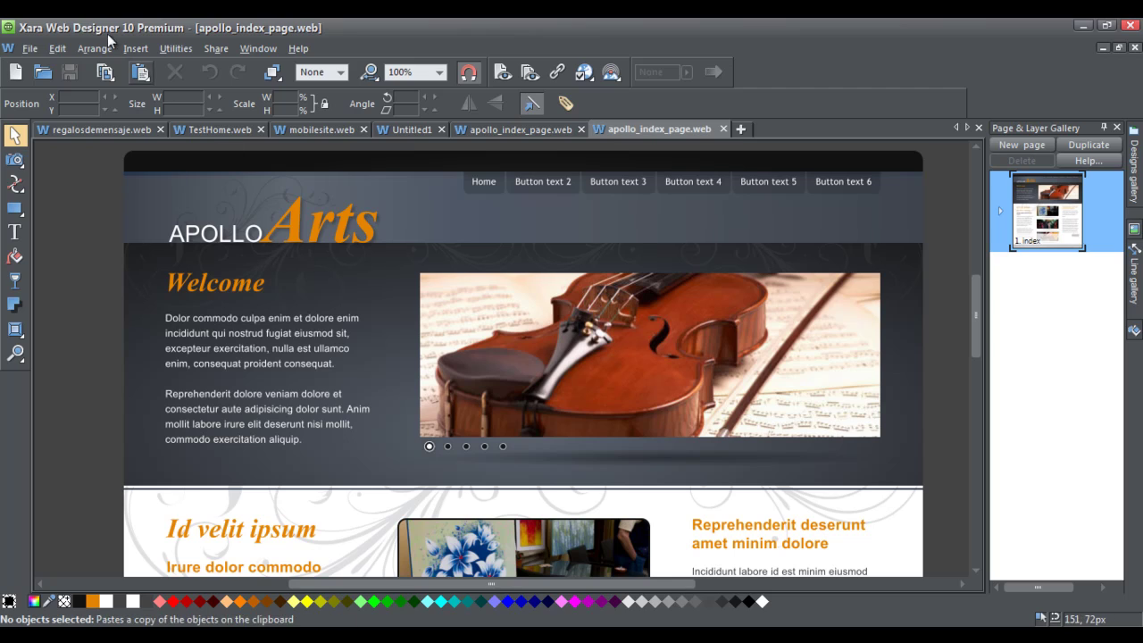
left_click(29, 49)
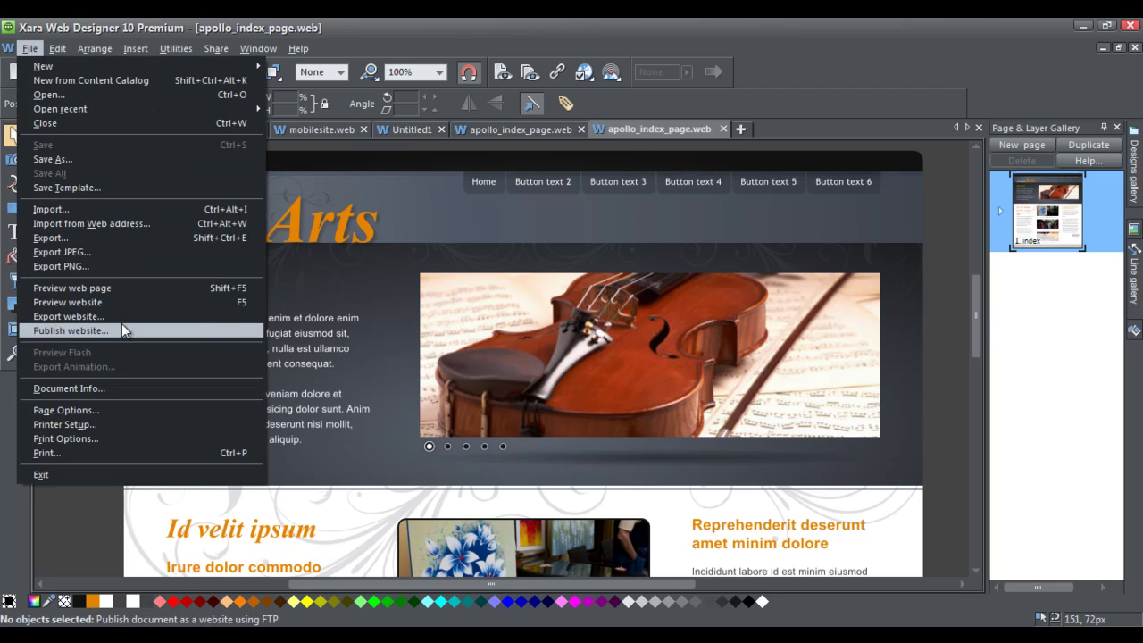
left_click(108, 410)
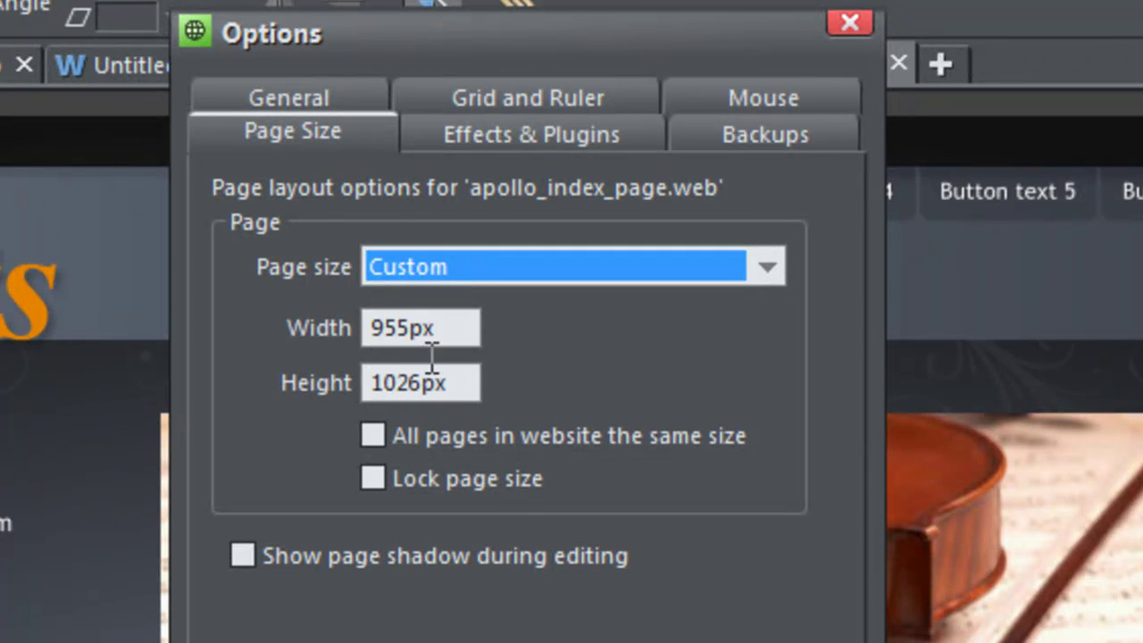
left_click(375, 327)
key("Tab")
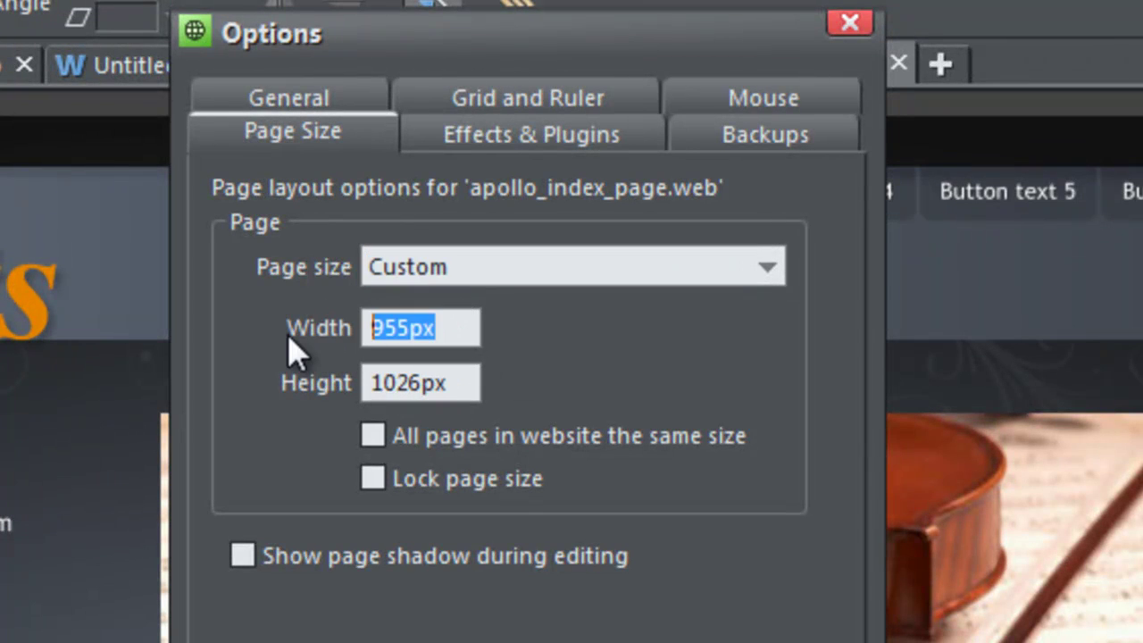
type("480")
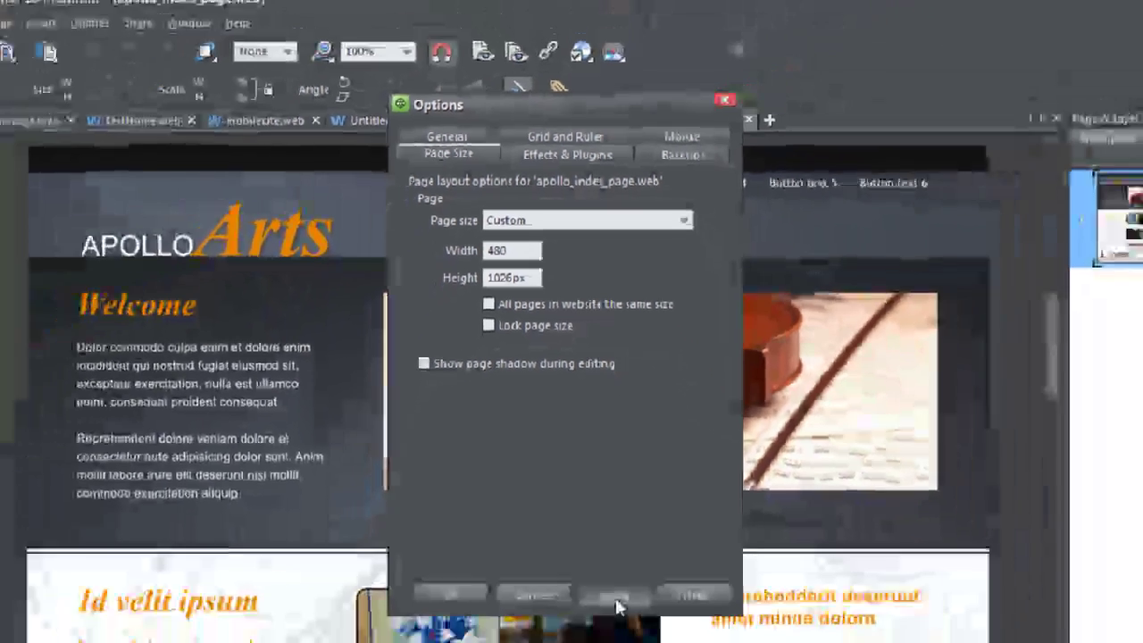
left_click(597, 518)
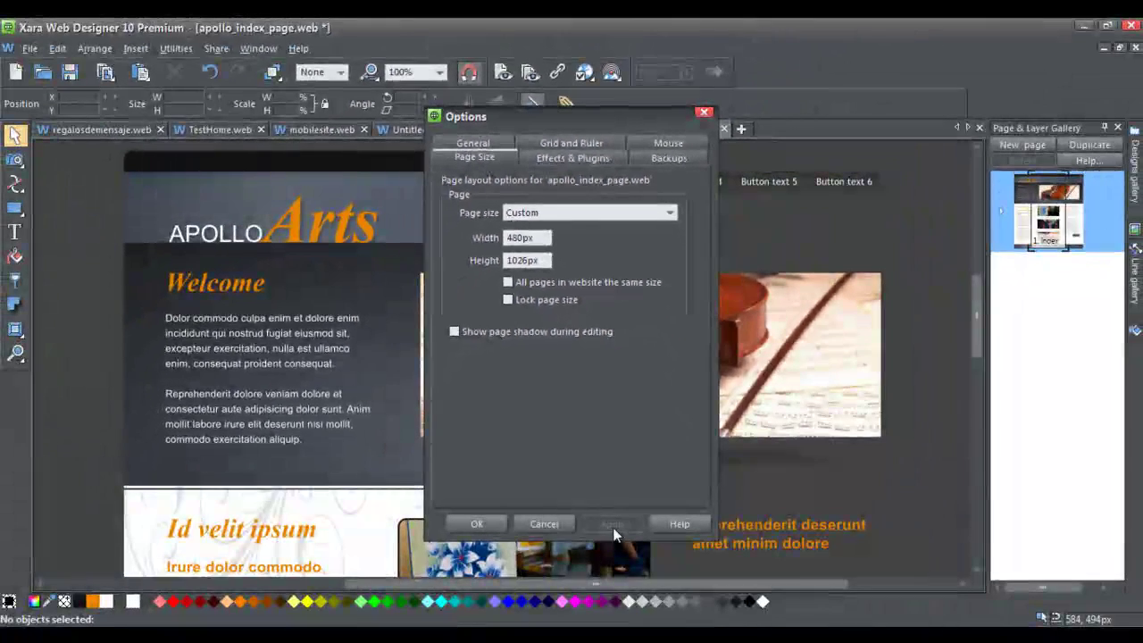
- Confirm the 480px page size and compare the narrowed copy with the original full-width page
left_click(479, 524)
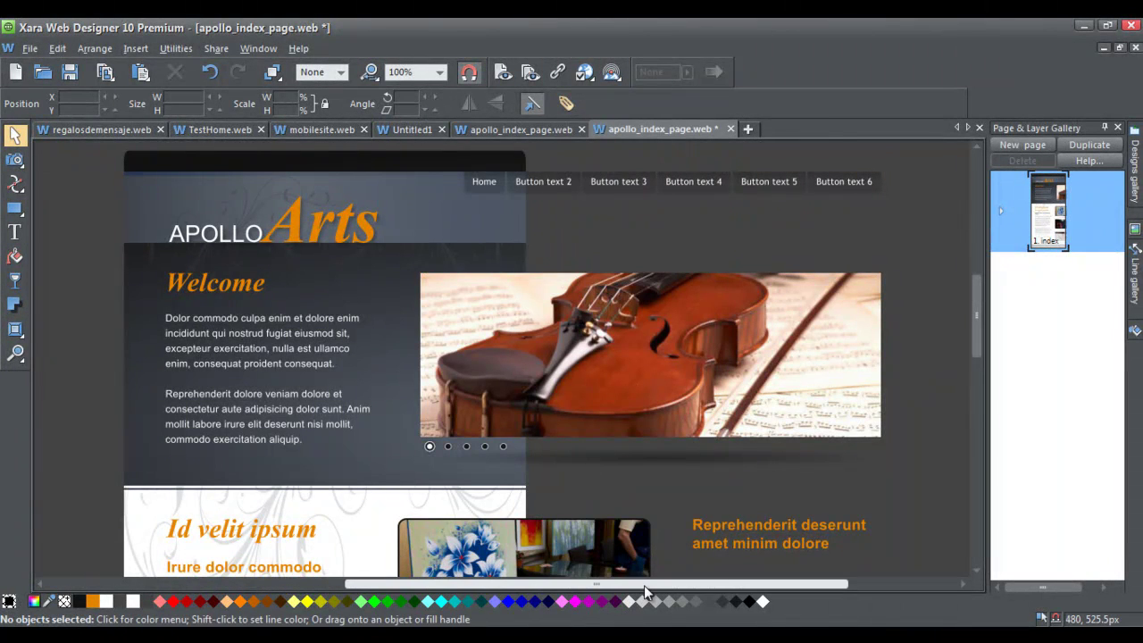
left_click_drag(645, 585, 606, 591)
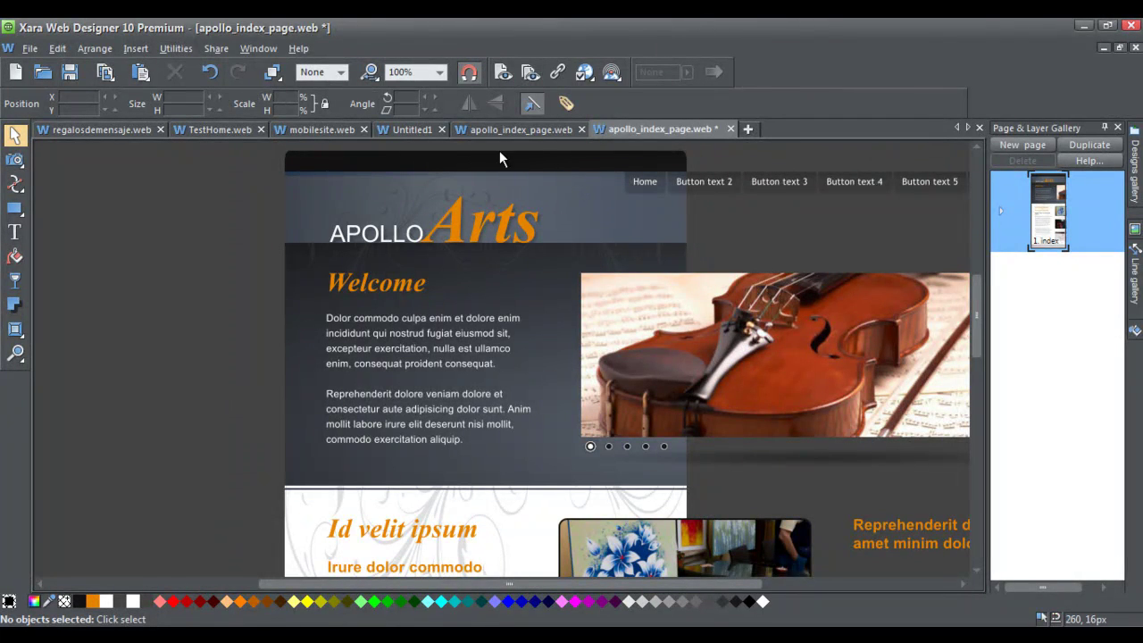
left_click(536, 133)
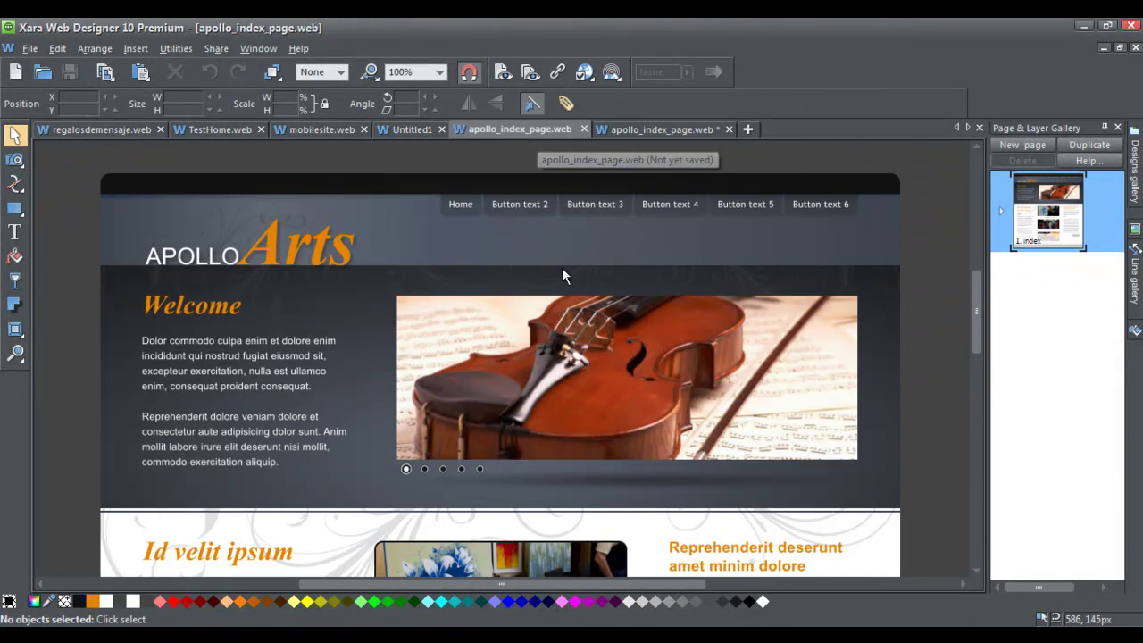
left_click(651, 130)
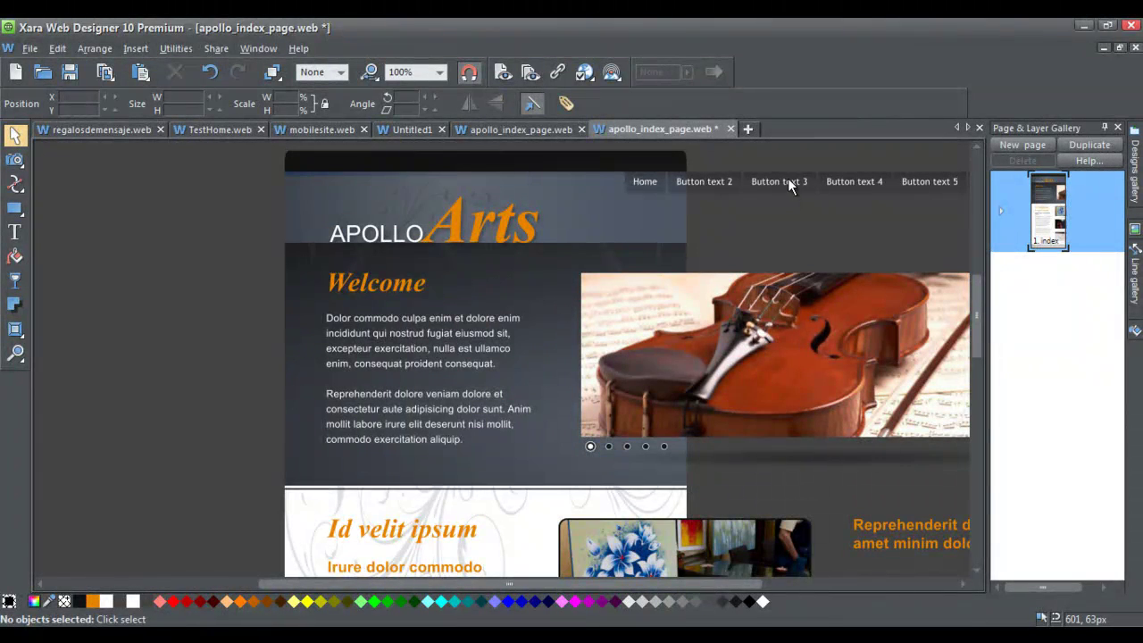
- Move the navigation bar onto the page, shrink it to about 94% (456.4px), and centre it
left_click(828, 183)
left_click_drag(828, 183, 478, 182)
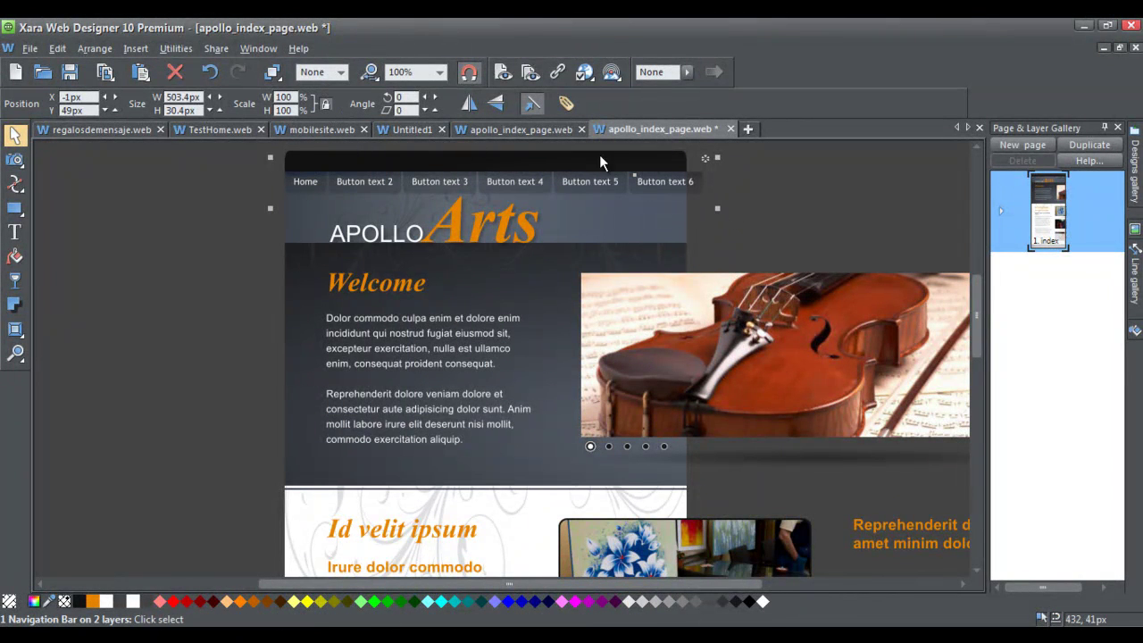
left_click_drag(714, 212, 686, 199)
left_click_drag(610, 186, 612, 186)
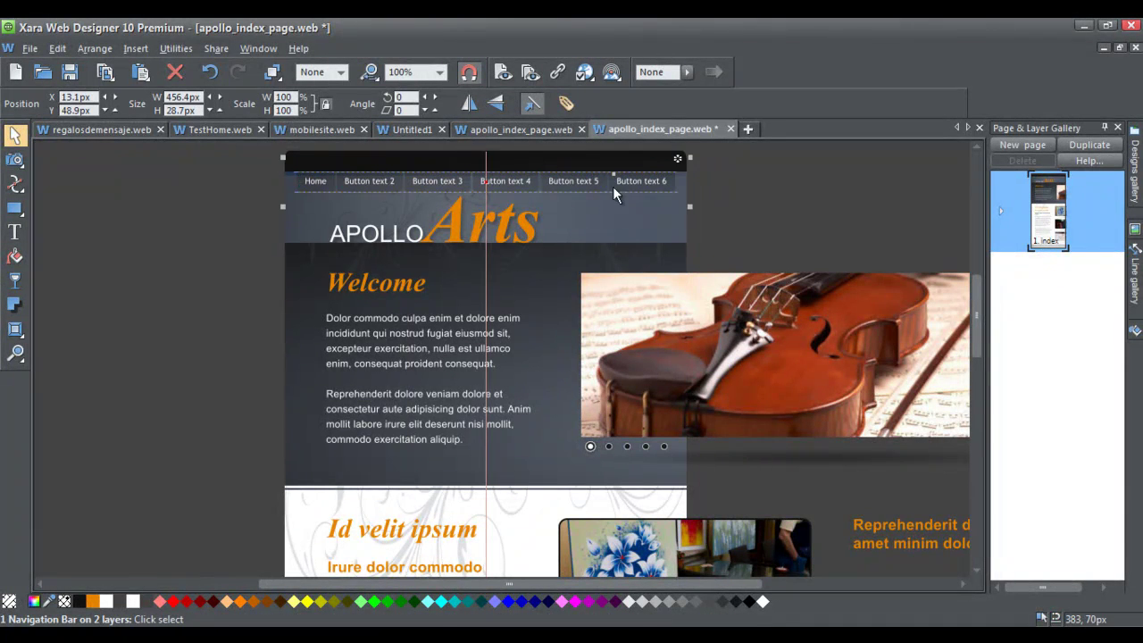
- Extend the page height to about 1278px by dragging the page bottom down
left_click(758, 207)
scroll(766, 223, "down", 1)
left_click(747, 316)
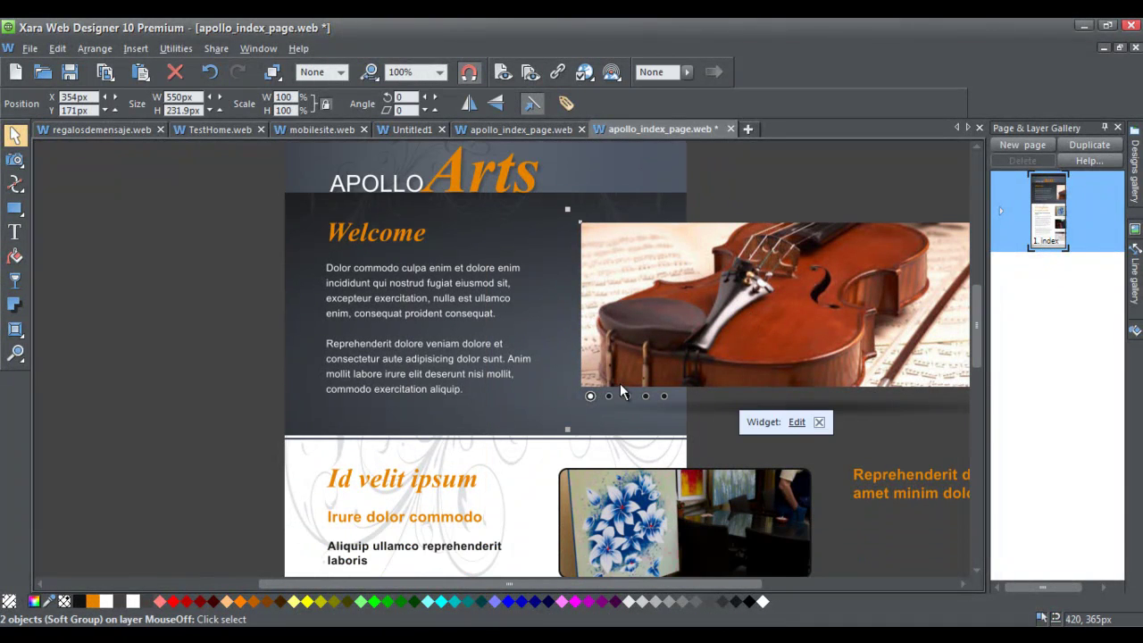
scroll(815, 393, "down", 2)
scroll(815, 384, "down", 2)
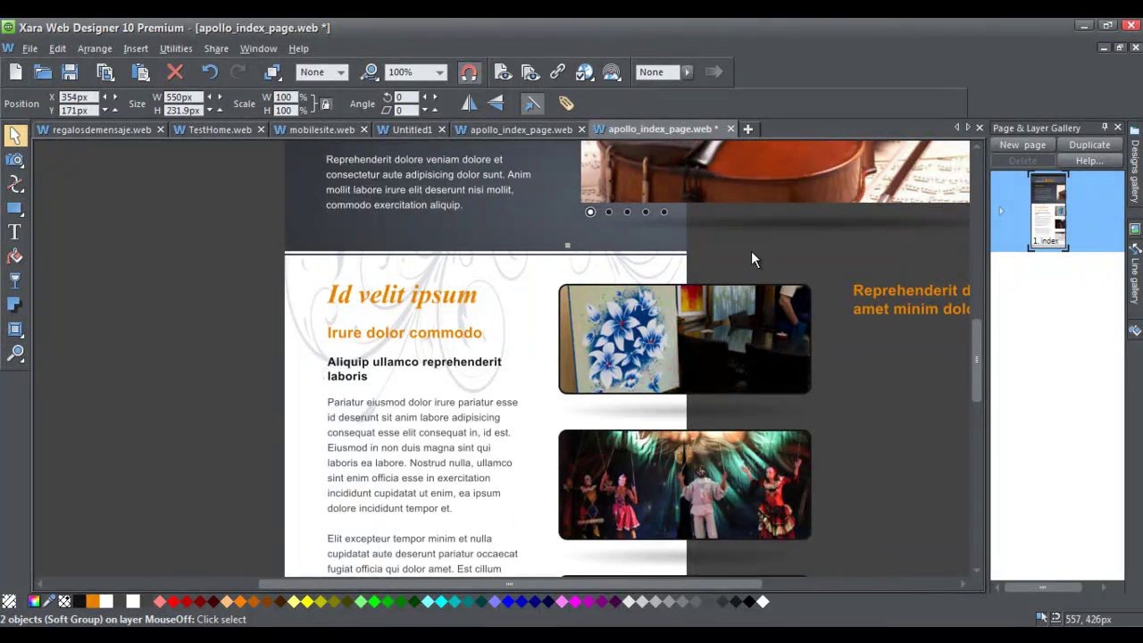
scroll(663, 261, "down", 3)
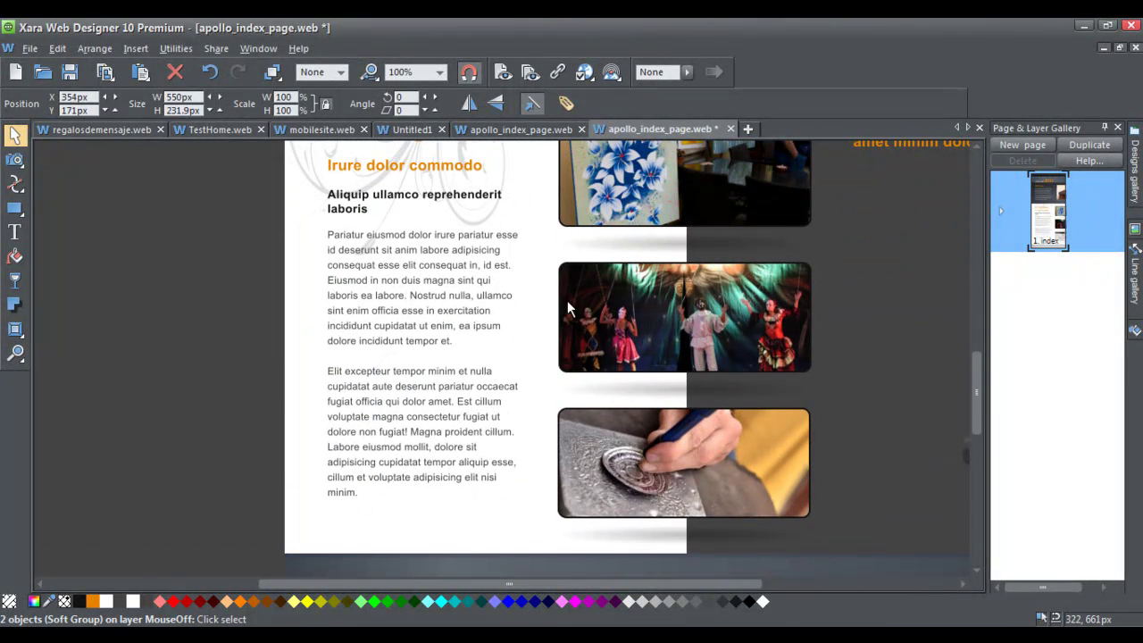
scroll(576, 306, "down", 3)
scroll(571, 527, "down", 2)
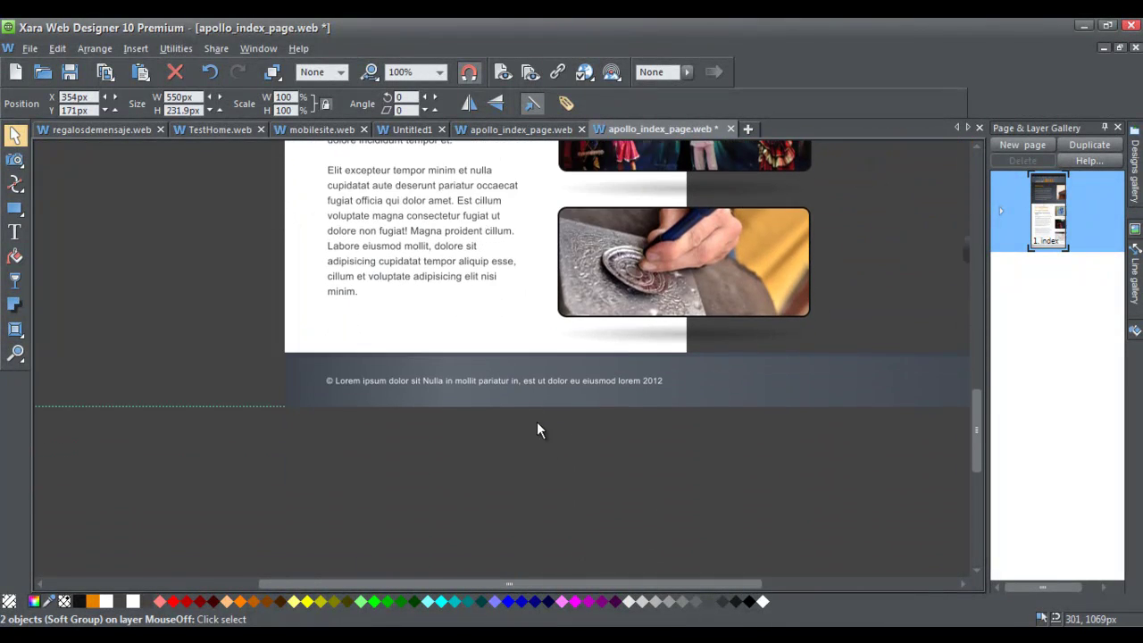
scroll(546, 419, "down", 2)
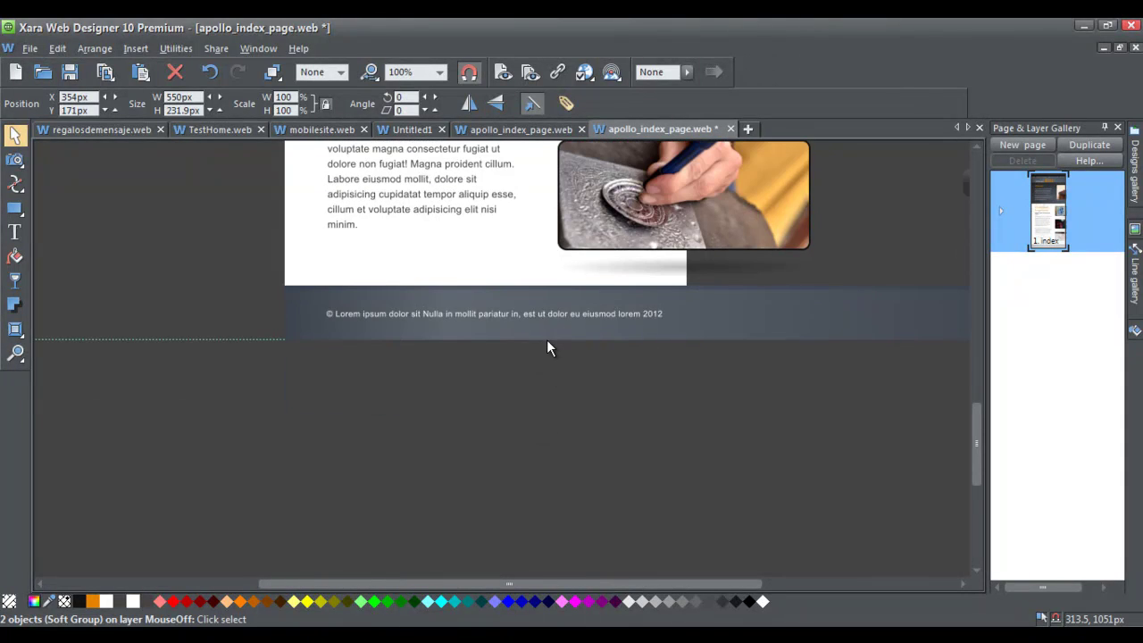
left_click_drag(545, 342, 556, 551)
scroll(572, 480, "down", 1)
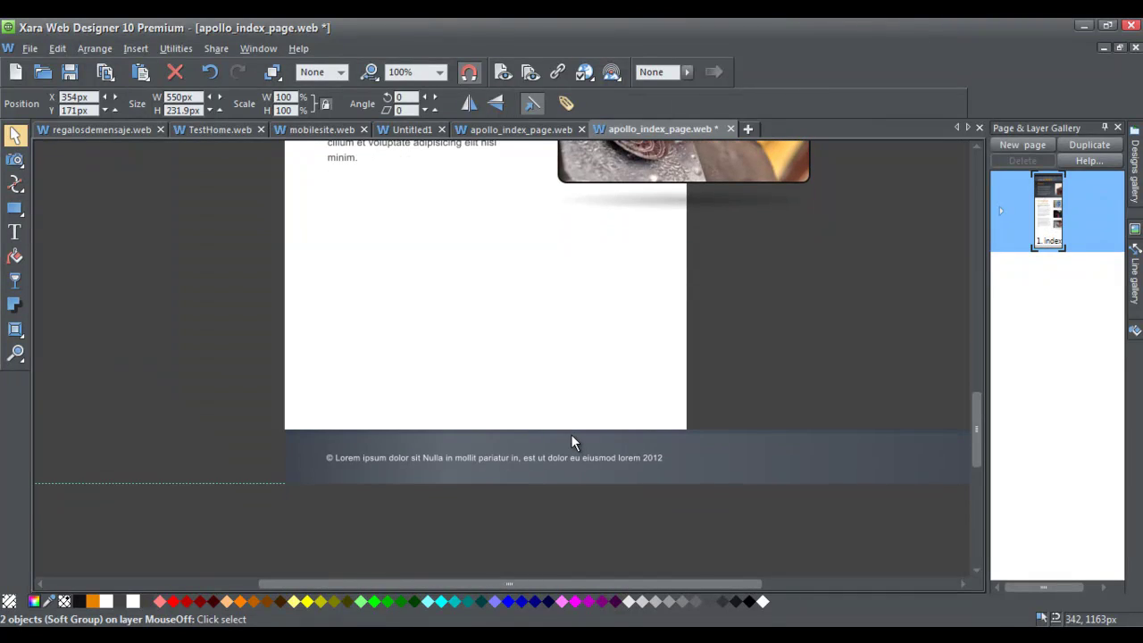
- Push the footer further down and nudge the violin slideshow left to X 322px
left_click(577, 485)
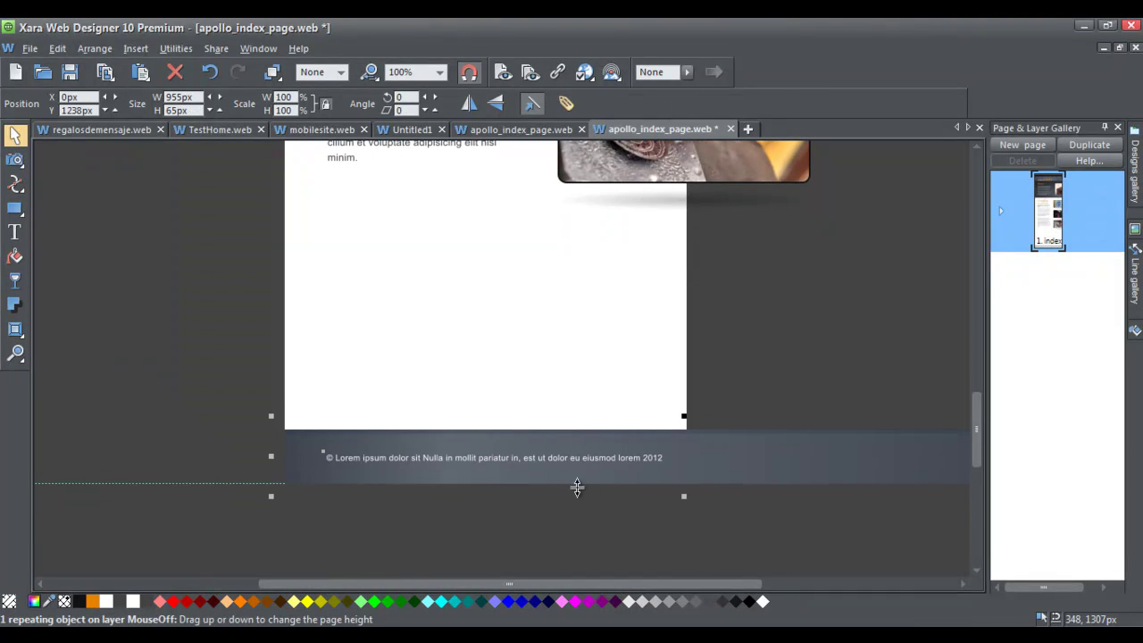
left_click_drag(576, 487, 577, 548)
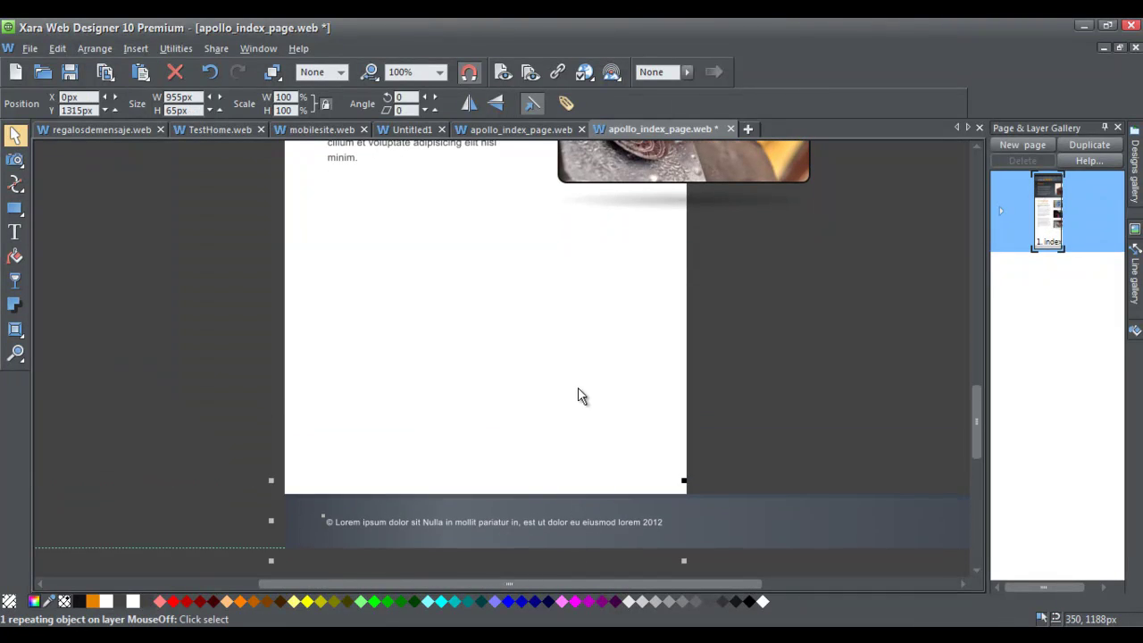
scroll(578, 380, "up", 3)
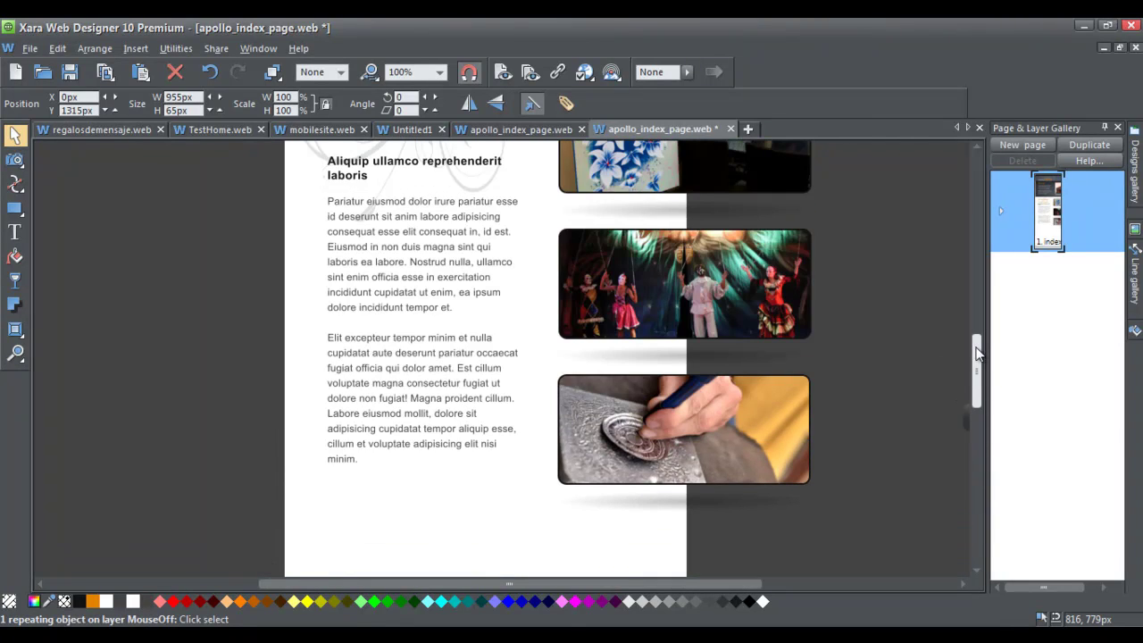
left_click_drag(977, 353, 974, 254)
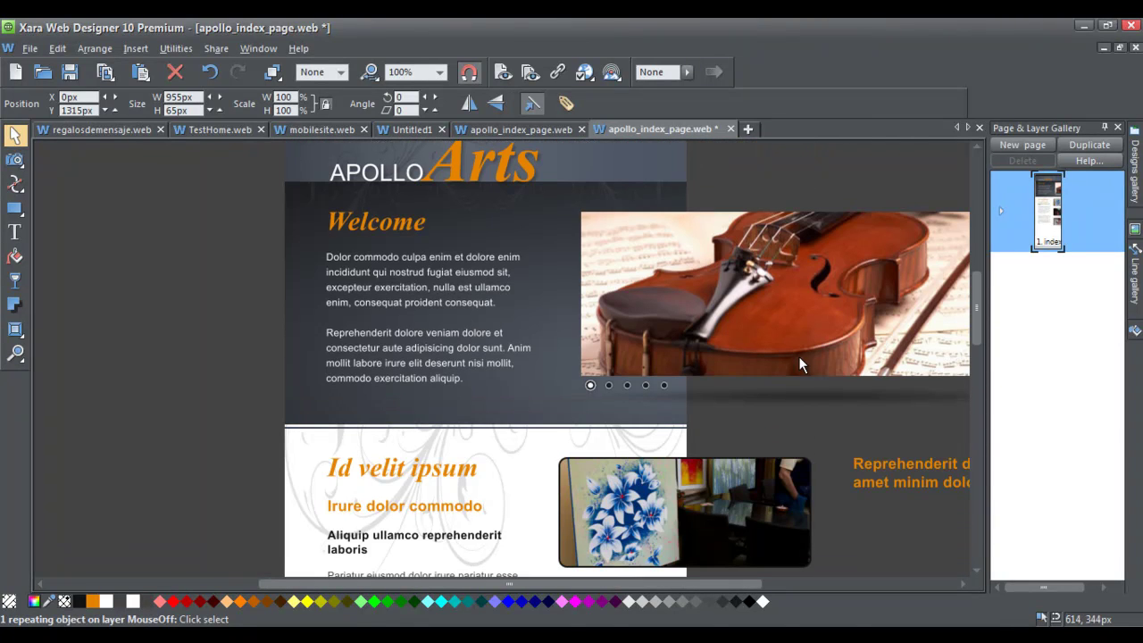
left_click(798, 356)
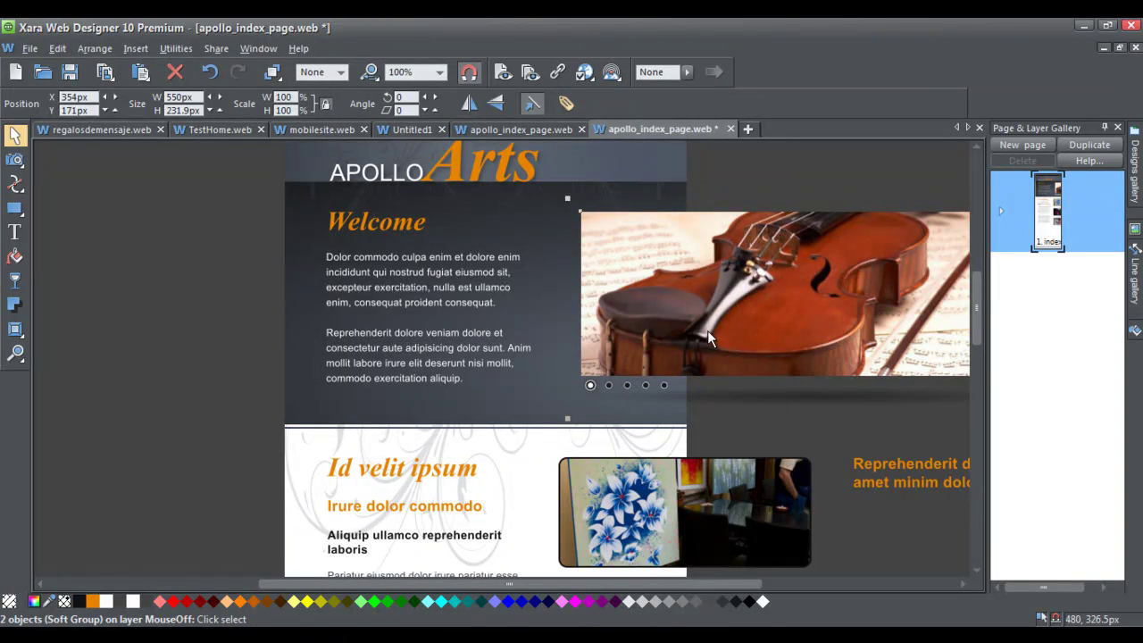
left_click_drag(705, 338, 707, 372)
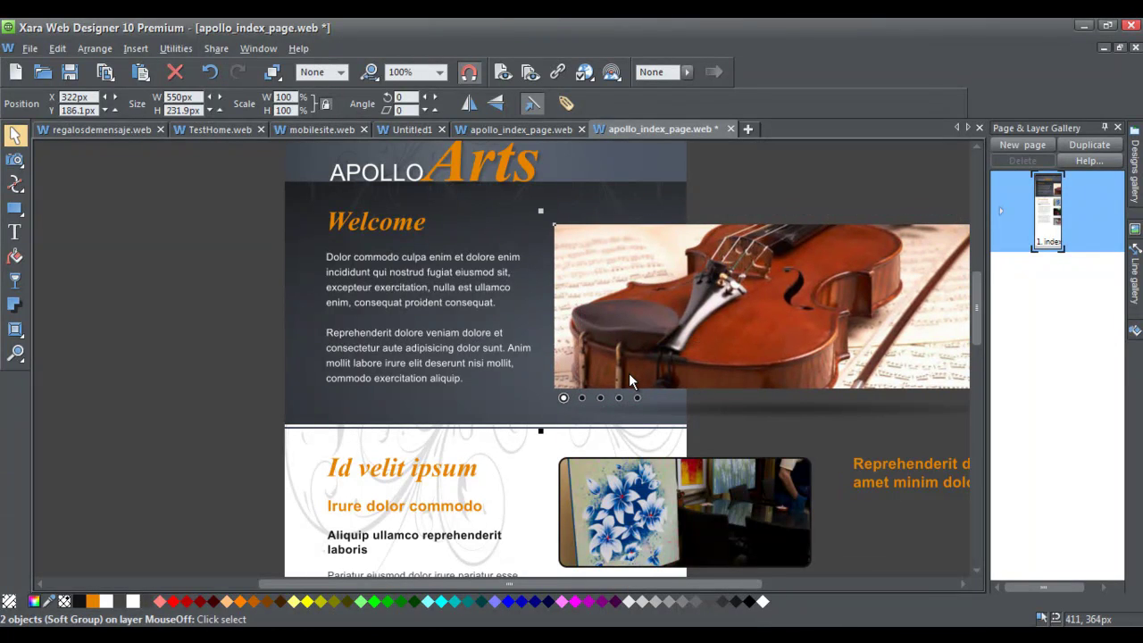
- Lengthen the page once more by dragging its bottom edge lower
scroll(629, 381, "down", 5)
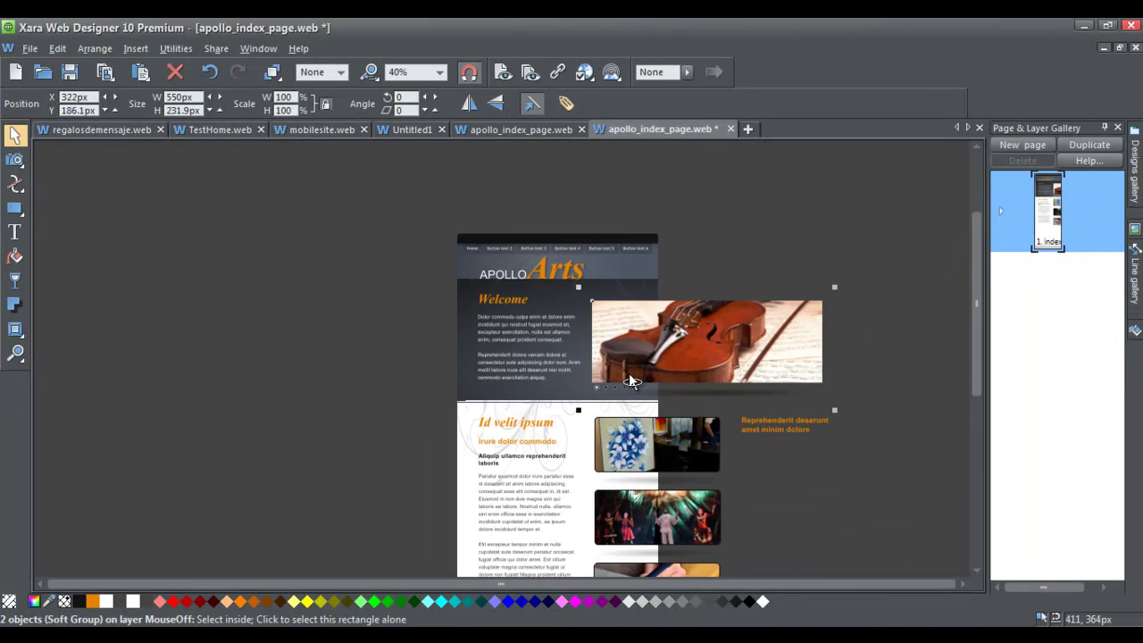
scroll(629, 381, "down", 5)
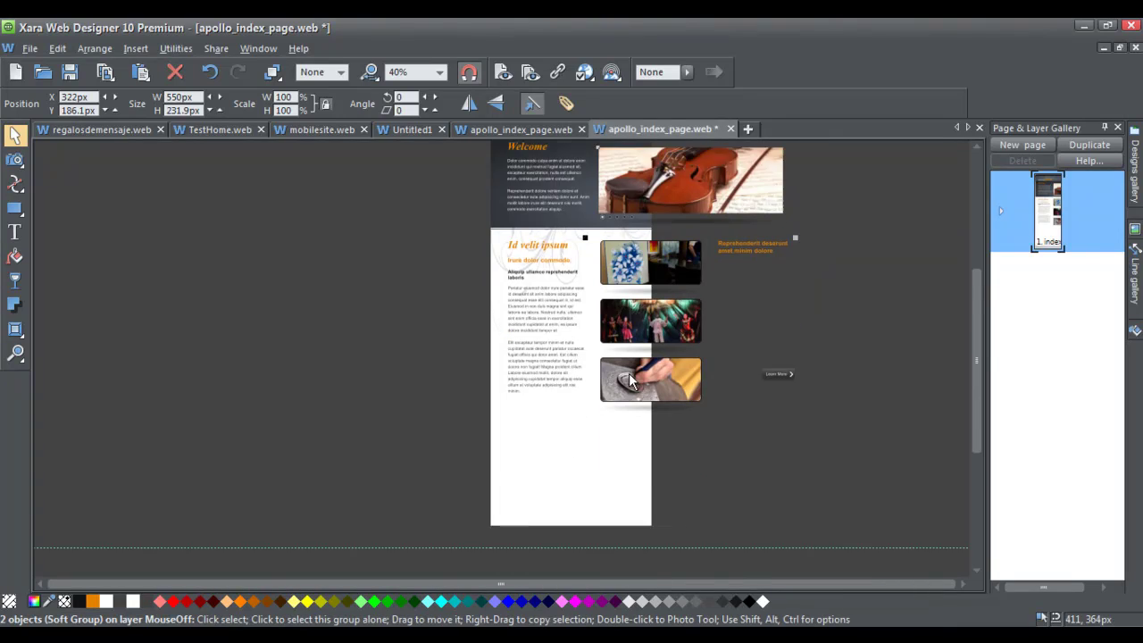
scroll(630, 379, "down", 1)
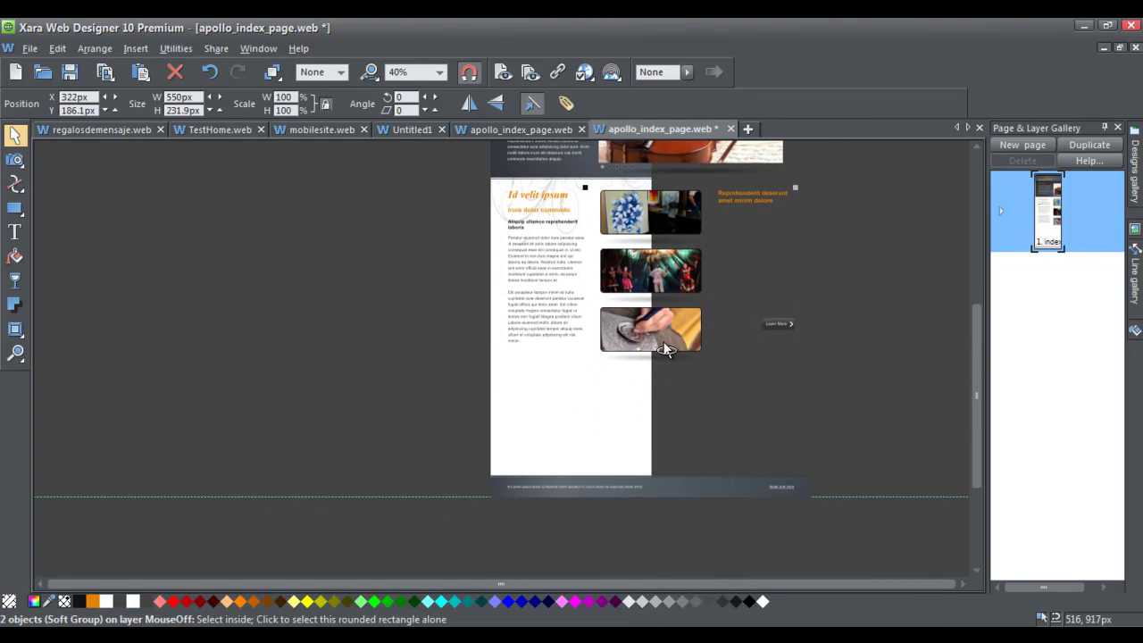
scroll(665, 348, "down", 1)
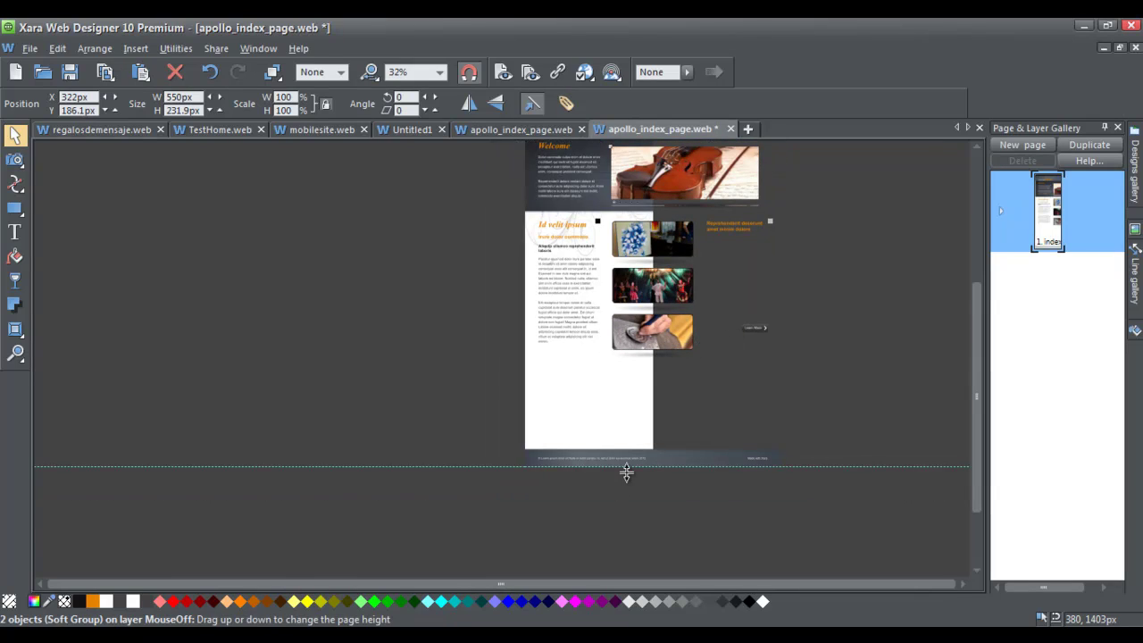
left_click_drag(626, 473, 633, 540)
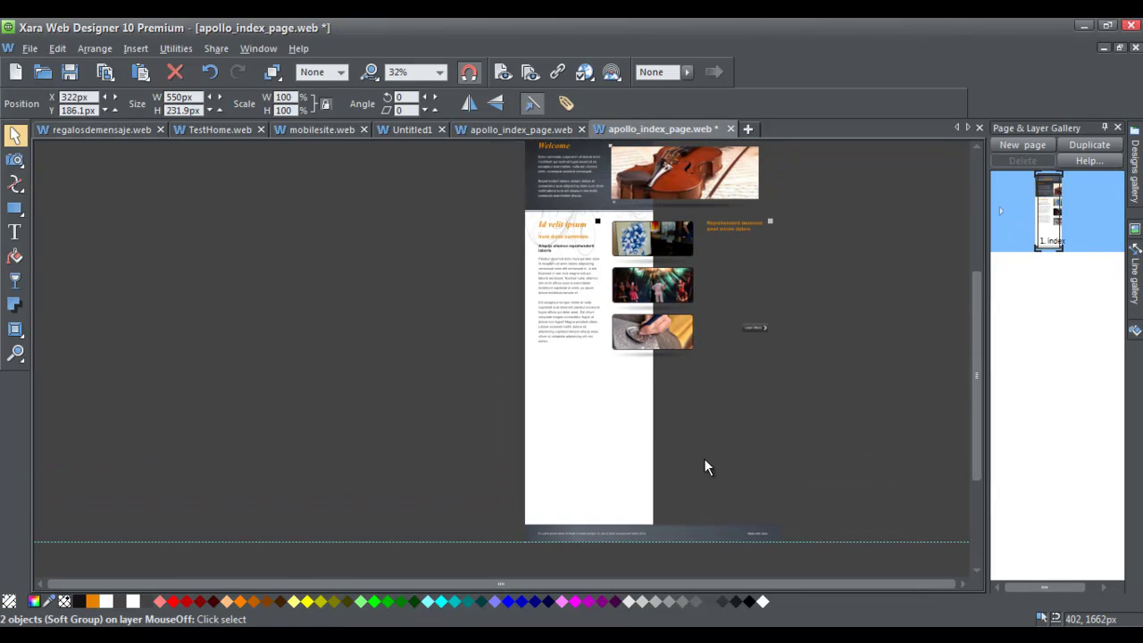
- Marquee-select the Id velit ipsum section and its images and move them down to Y 1017px
left_click(811, 227)
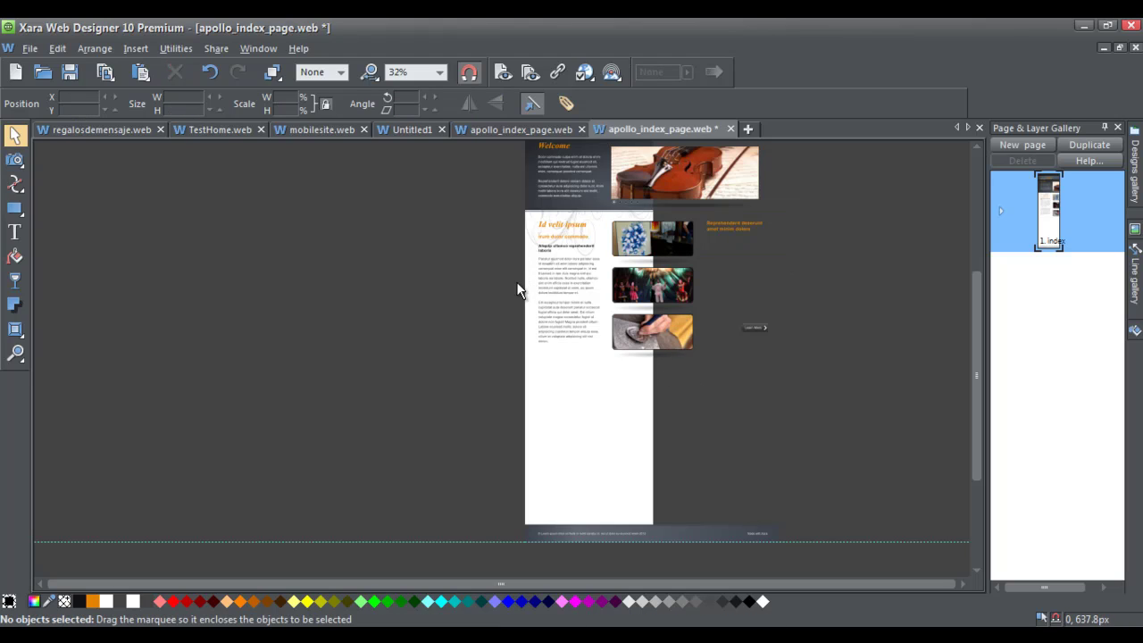
left_click_drag(516, 290, 518, 396)
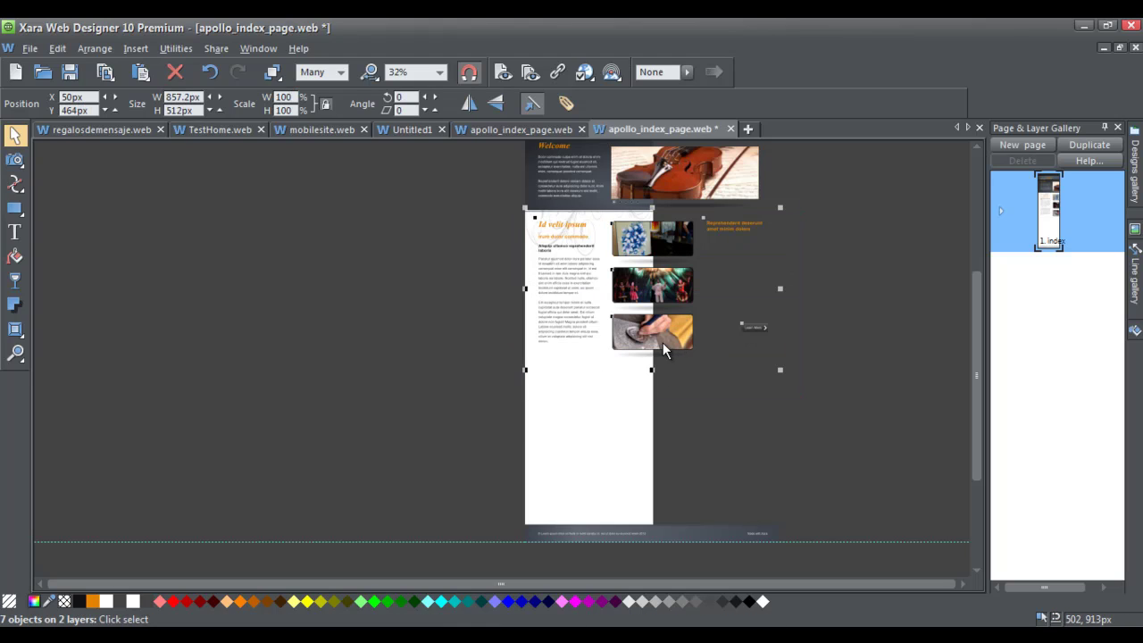
left_click_drag(663, 346, 656, 500)
left_click(830, 332)
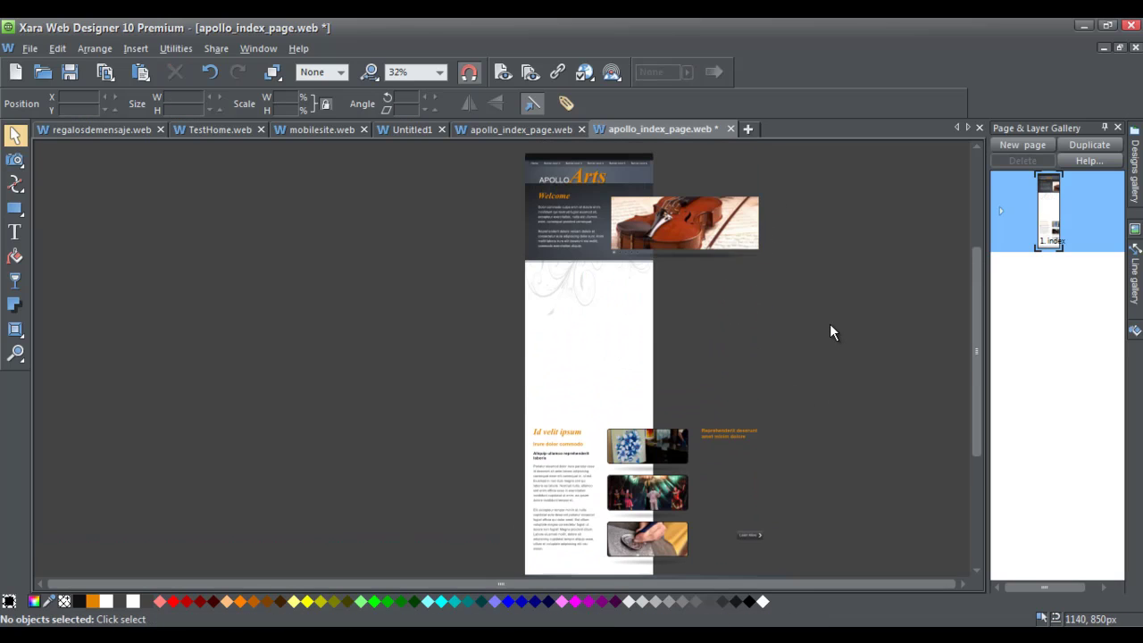
scroll(831, 332, "up", 1)
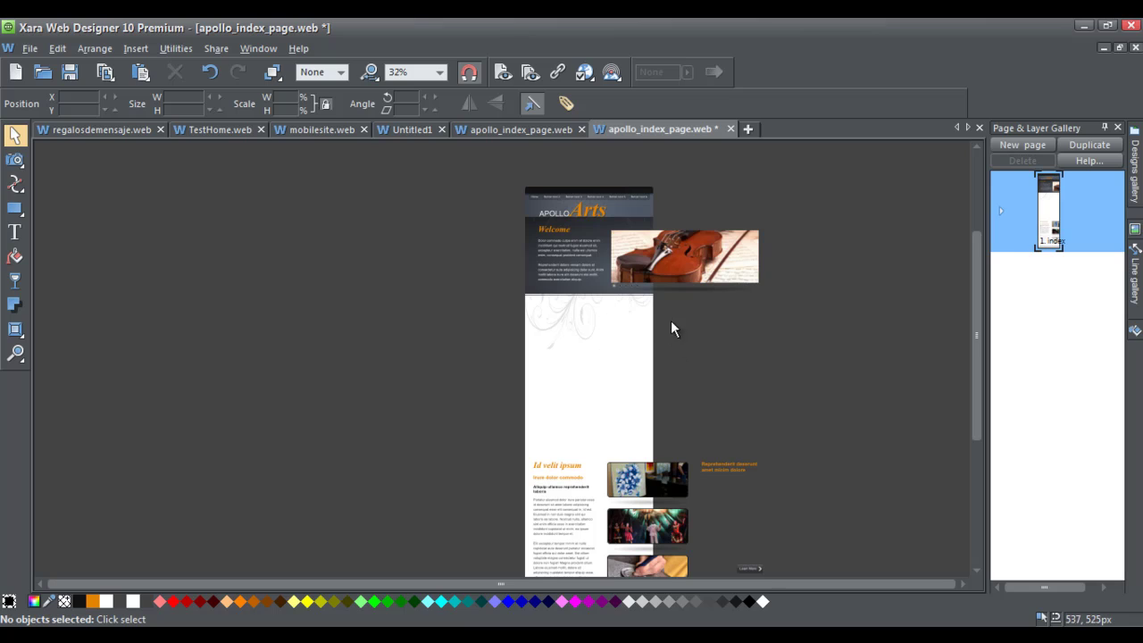
scroll(581, 273, "down", 1)
scroll(585, 278, "up", 2)
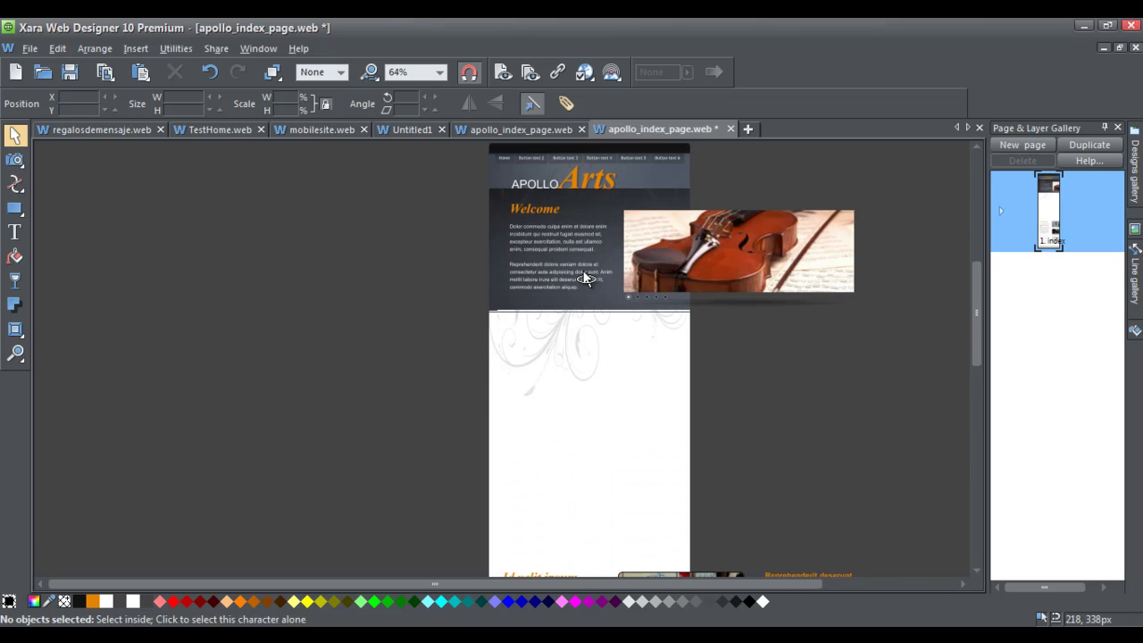
scroll(585, 279, "up", 2)
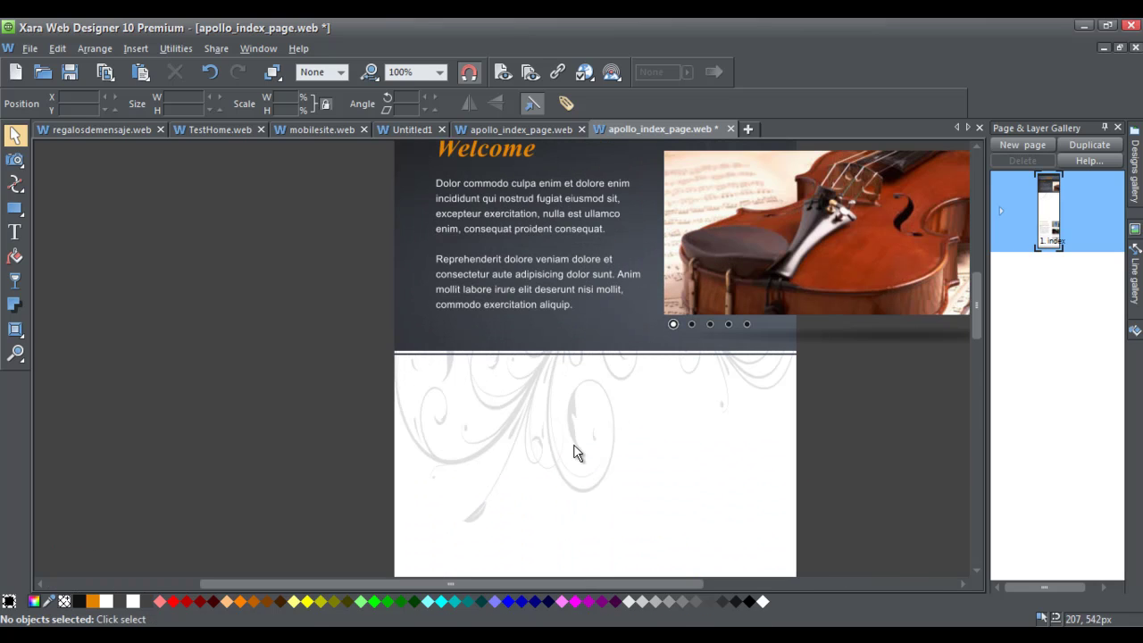
scroll(662, 408, "up", 1)
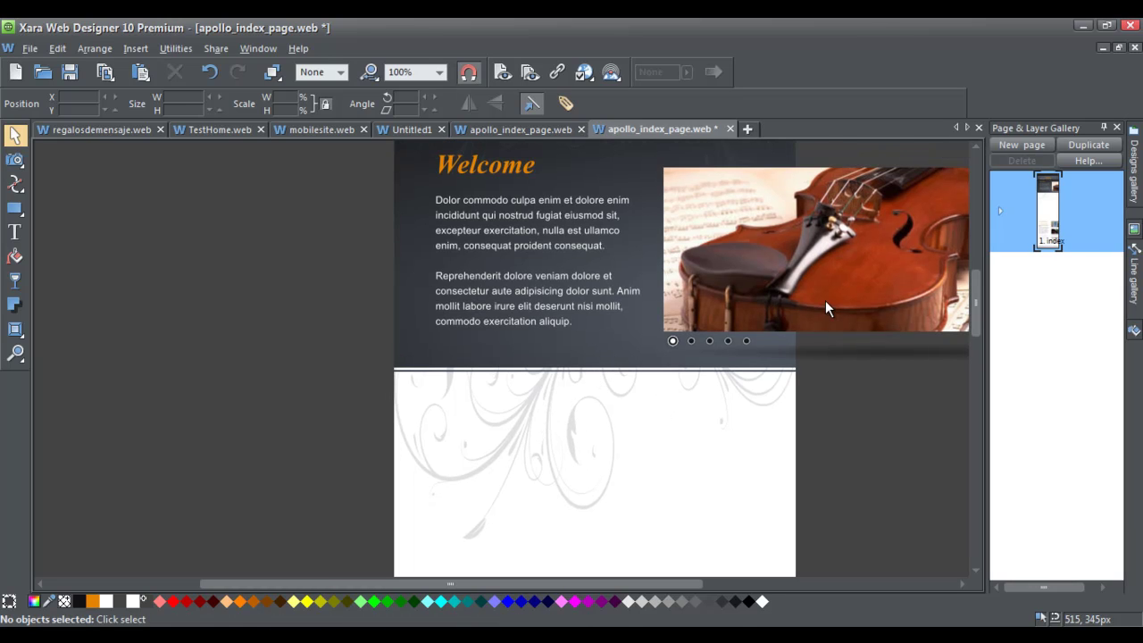
- Move the violin slideshow down below the Welcome text
left_click_drag(825, 300, 569, 470)
scroll(867, 408, "down", 3)
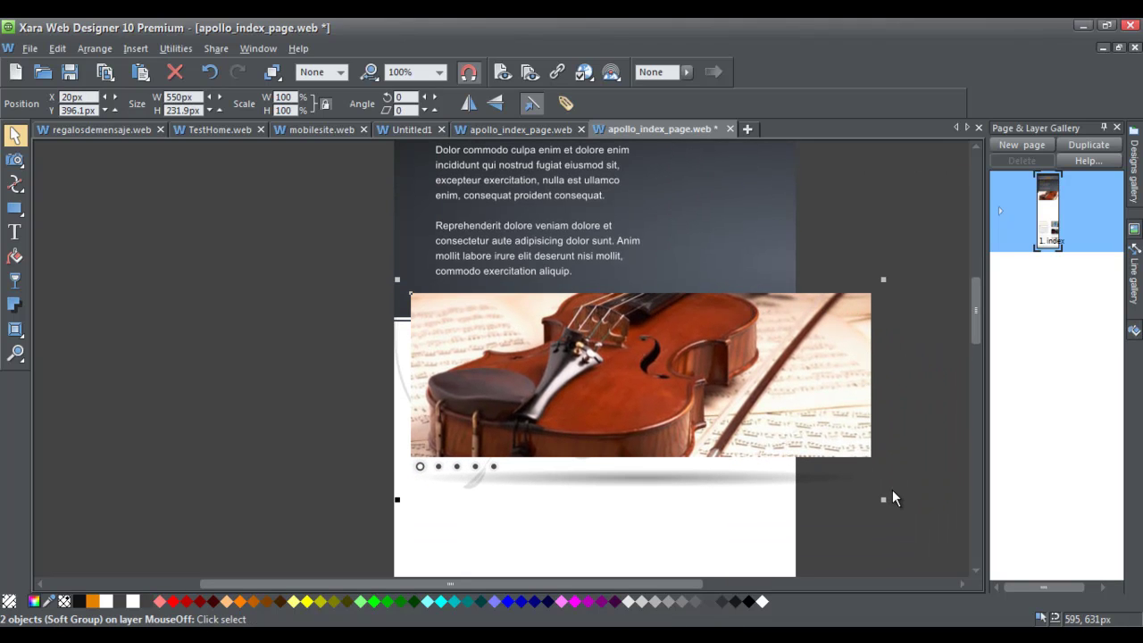
left_click_drag(882, 498, 789, 453)
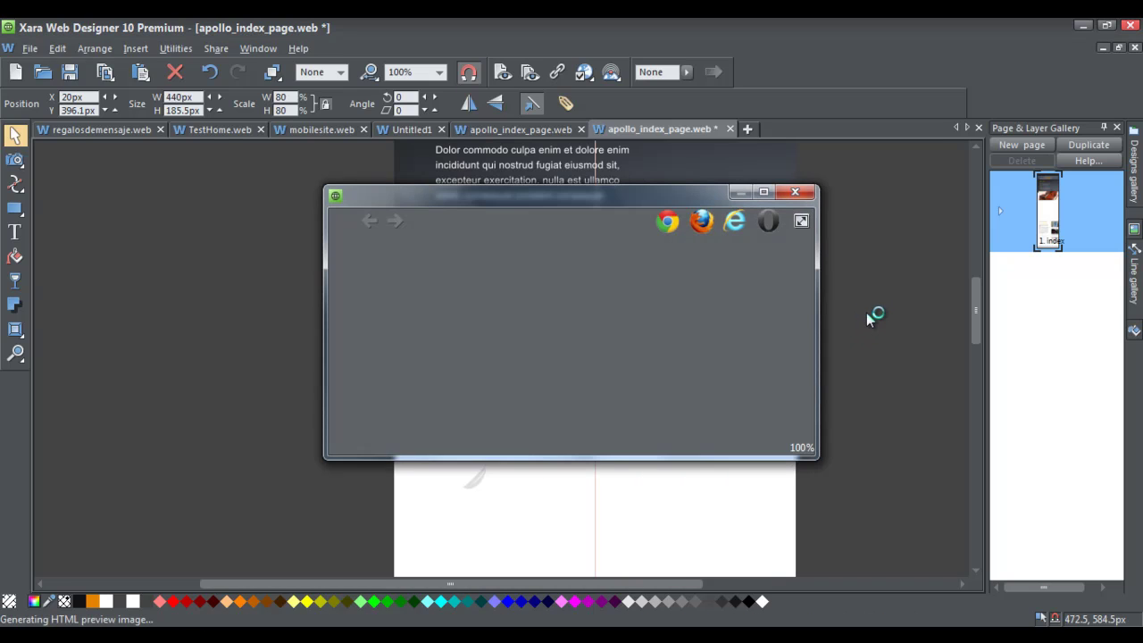
left_click(792, 192)
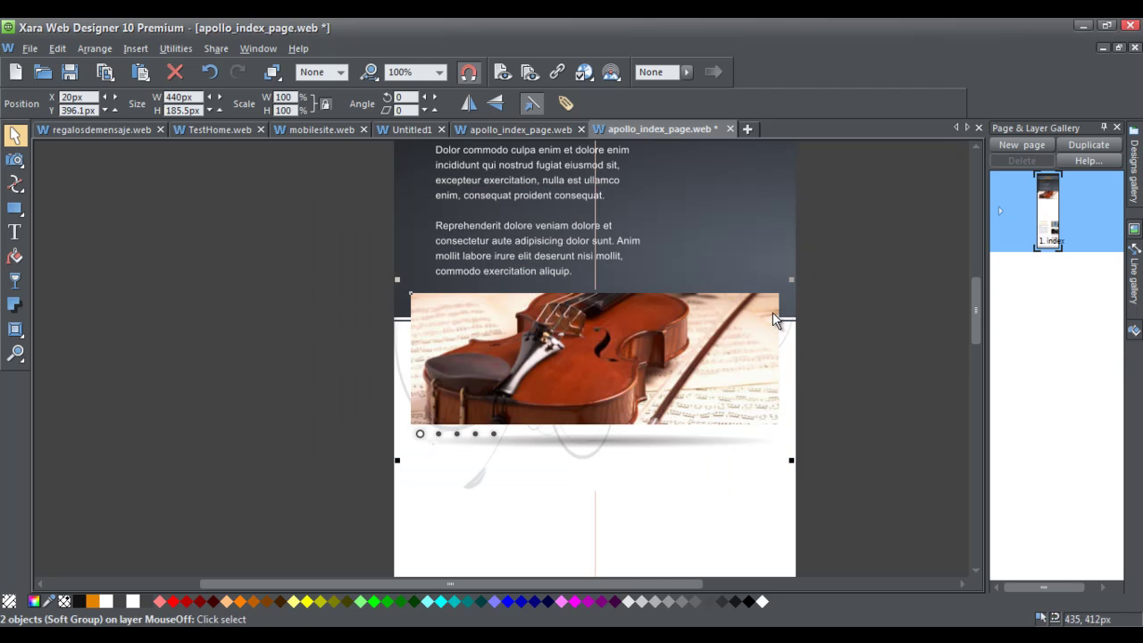
left_click(862, 311)
- Widen the Welcome text column to 397.4px so its lines run longer
scroll(863, 307, "down", 1)
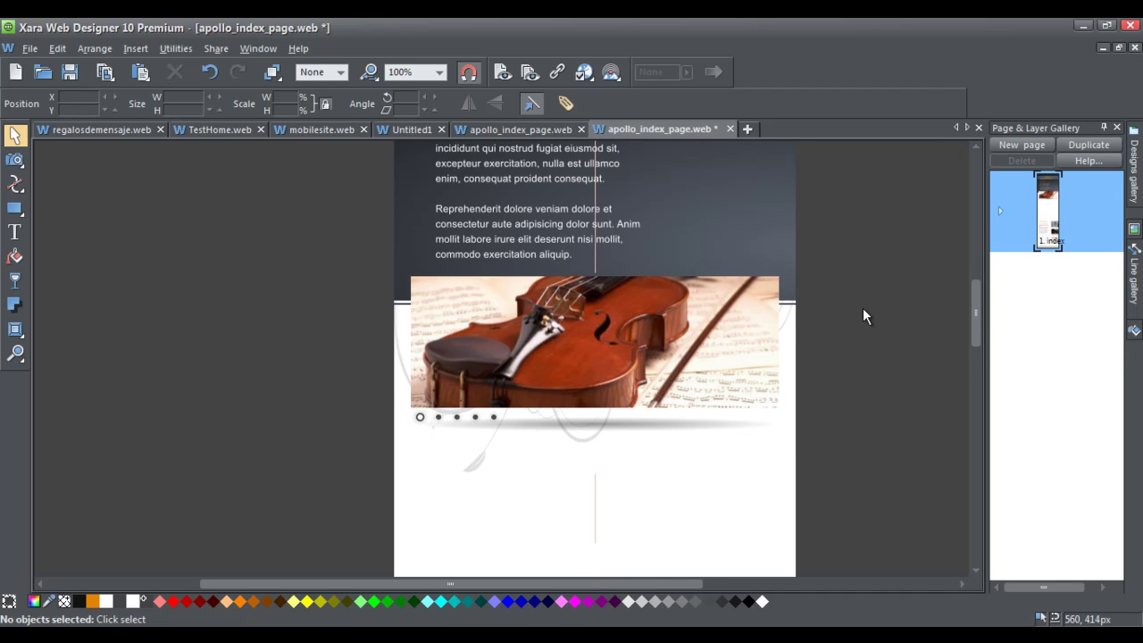
scroll(847, 301, "up", 3)
scroll(848, 301, "up", 1)
left_click(516, 250)
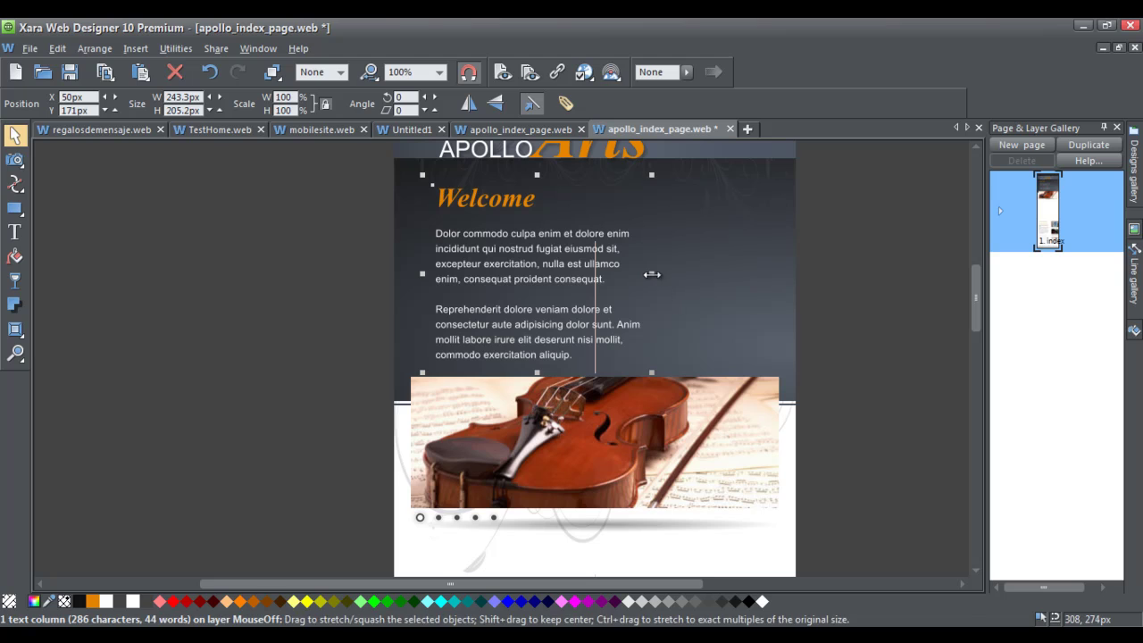
left_click_drag(651, 273, 780, 277)
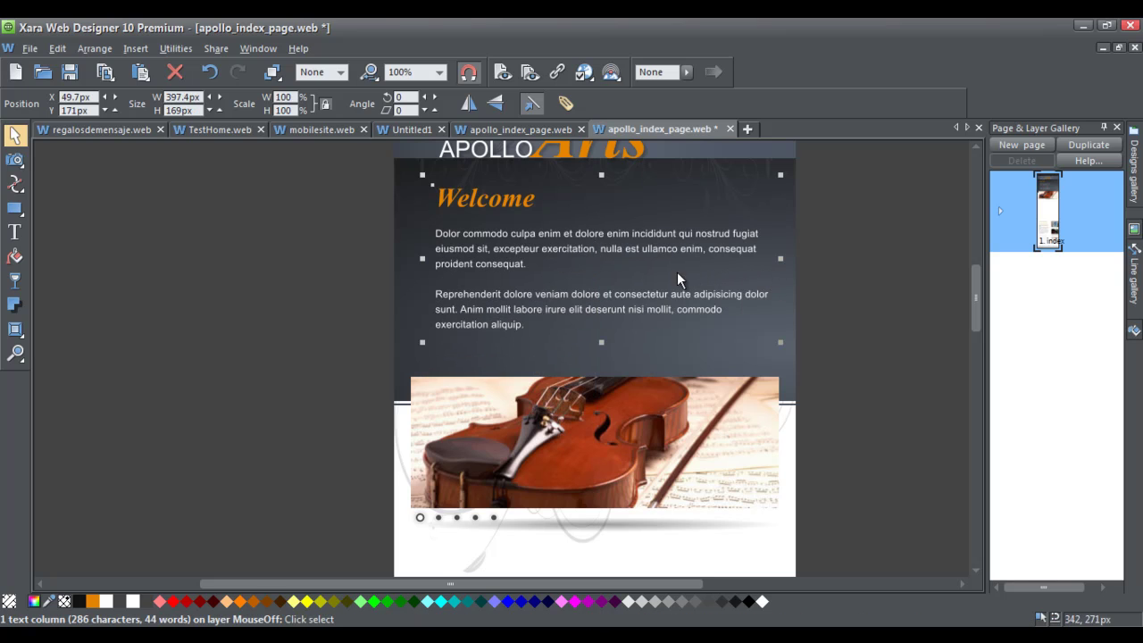
- Nudge the violin slideshow group back up slightly over the dark header area
left_click(840, 331)
scroll(840, 330, "down", 2)
left_click(630, 347)
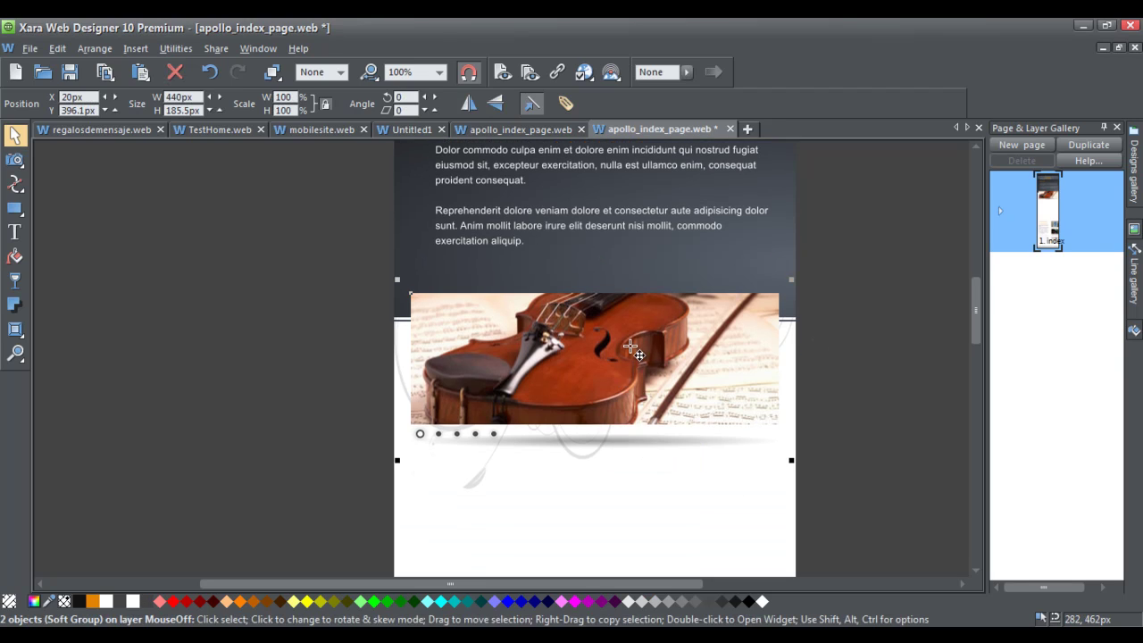
left_click_drag(630, 347, 634, 320)
left_click(846, 319)
scroll(853, 318, "down", 2)
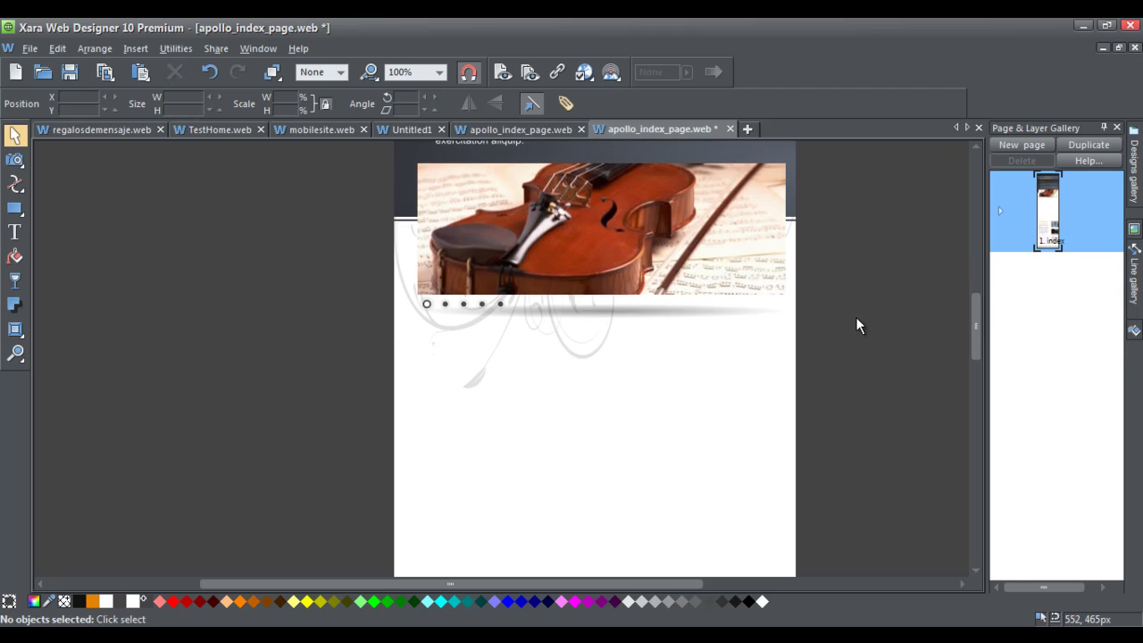
- Place the Id velit ipsum column under the slideshow, widen it to 390.3px, and move the flower photo beneath
scroll(856, 319, "down", 9)
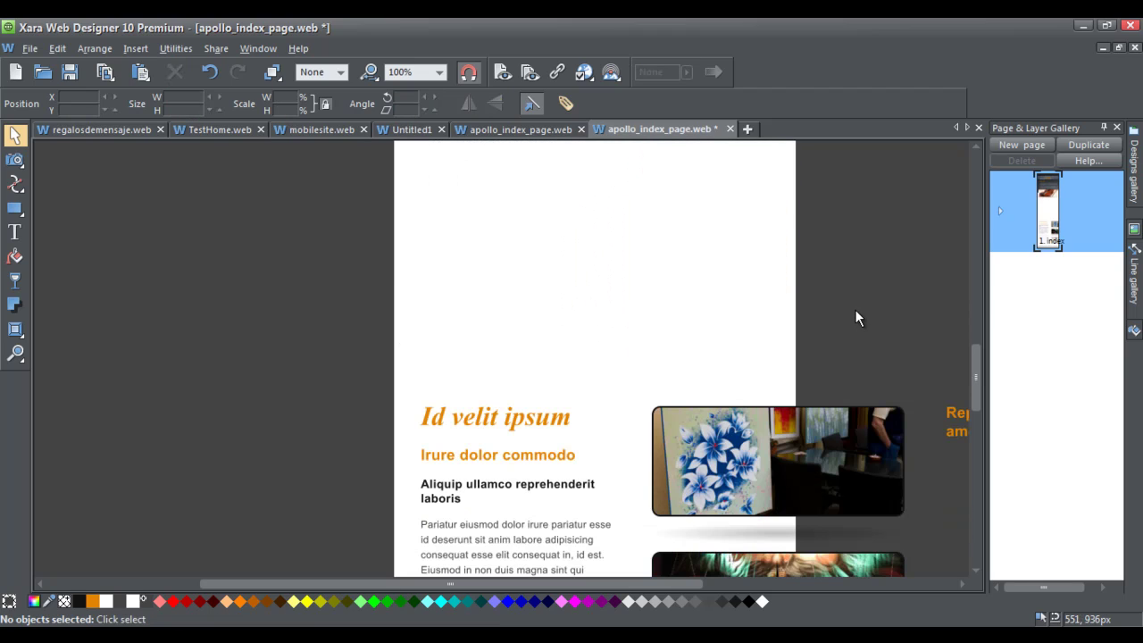
scroll(820, 304, "down", 3)
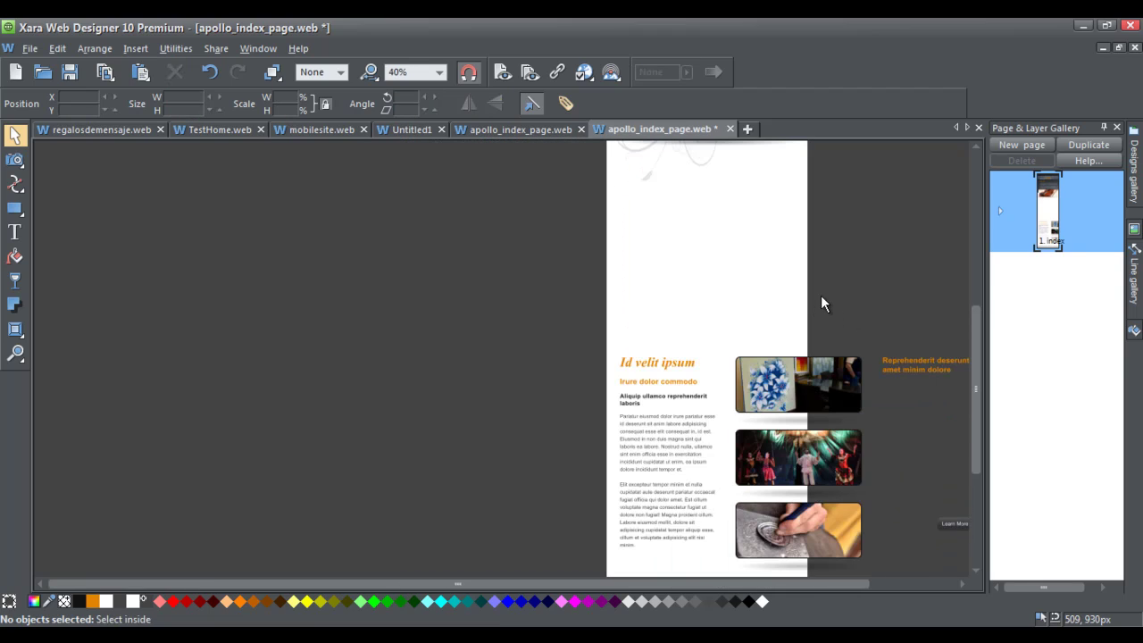
scroll(804, 292, "down", 1)
left_click_drag(780, 288, 591, 250)
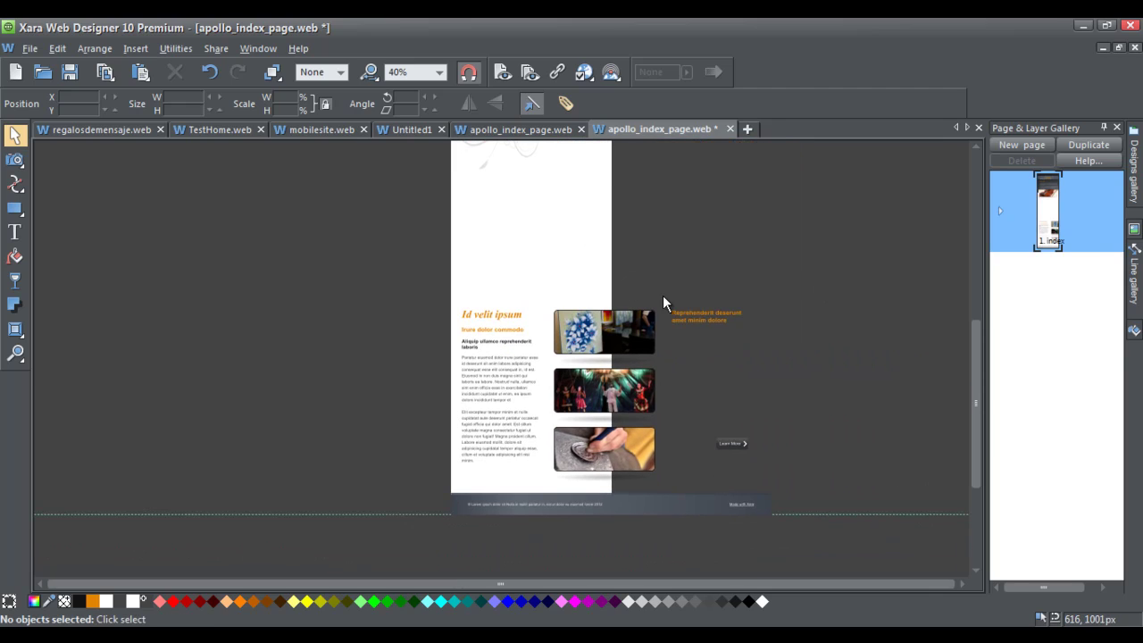
scroll(666, 222, "up", 2)
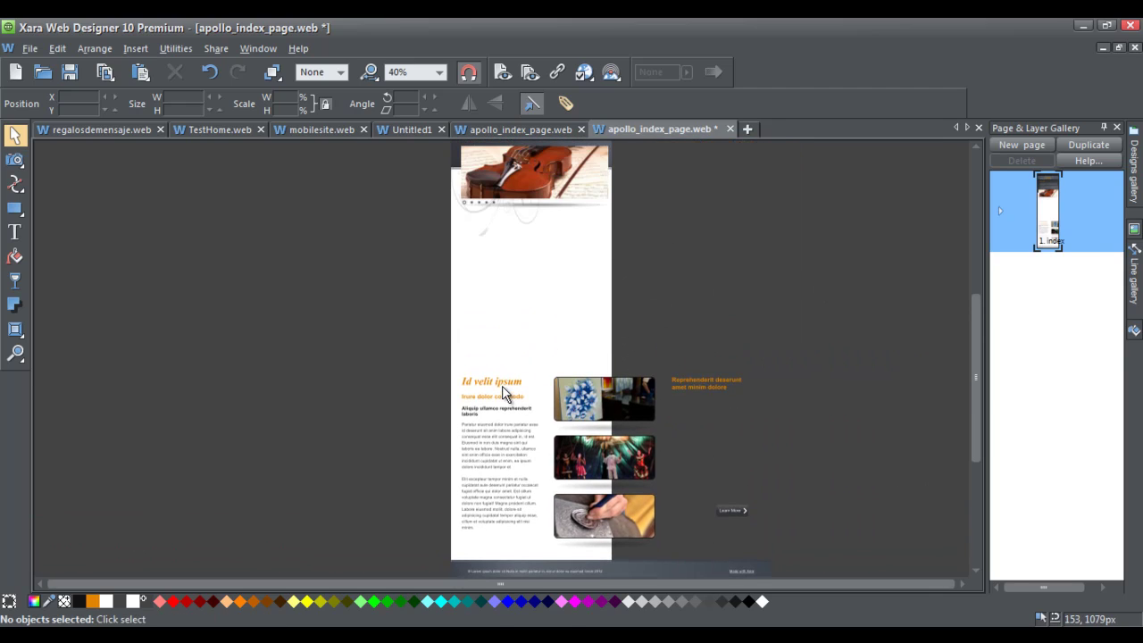
left_click(490, 384)
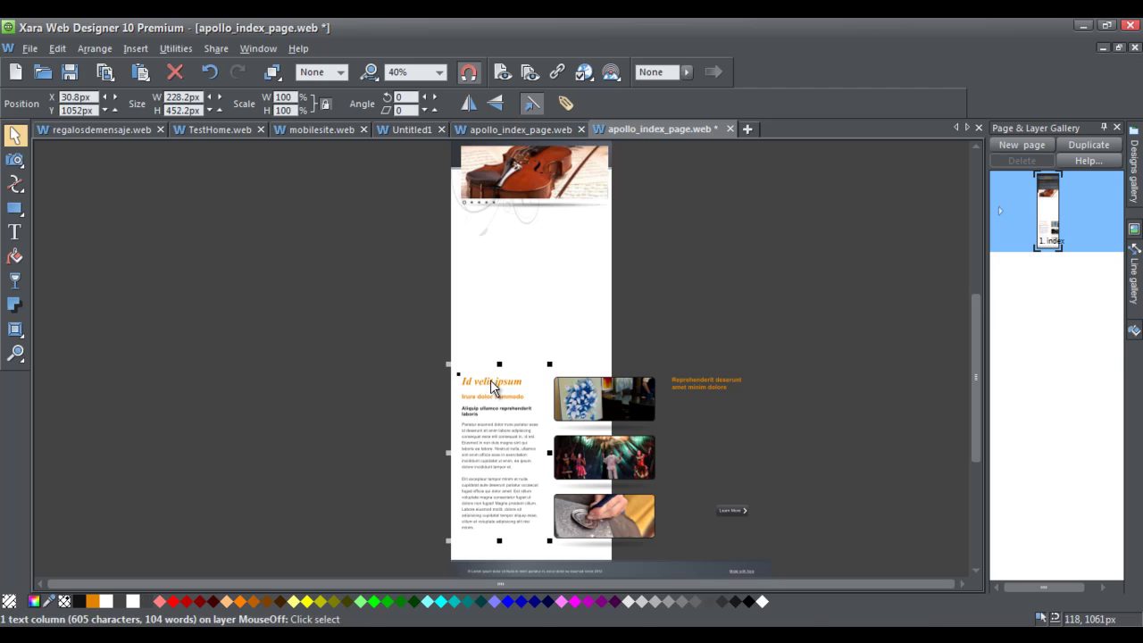
left_click_drag(490, 384, 498, 237)
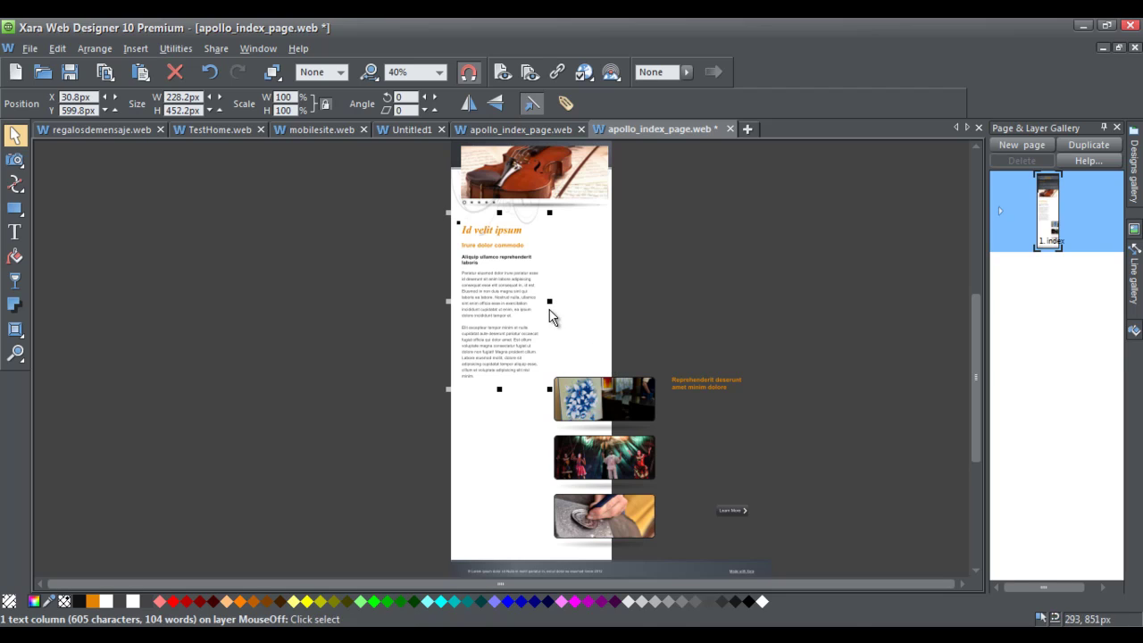
left_click_drag(549, 301, 606, 307)
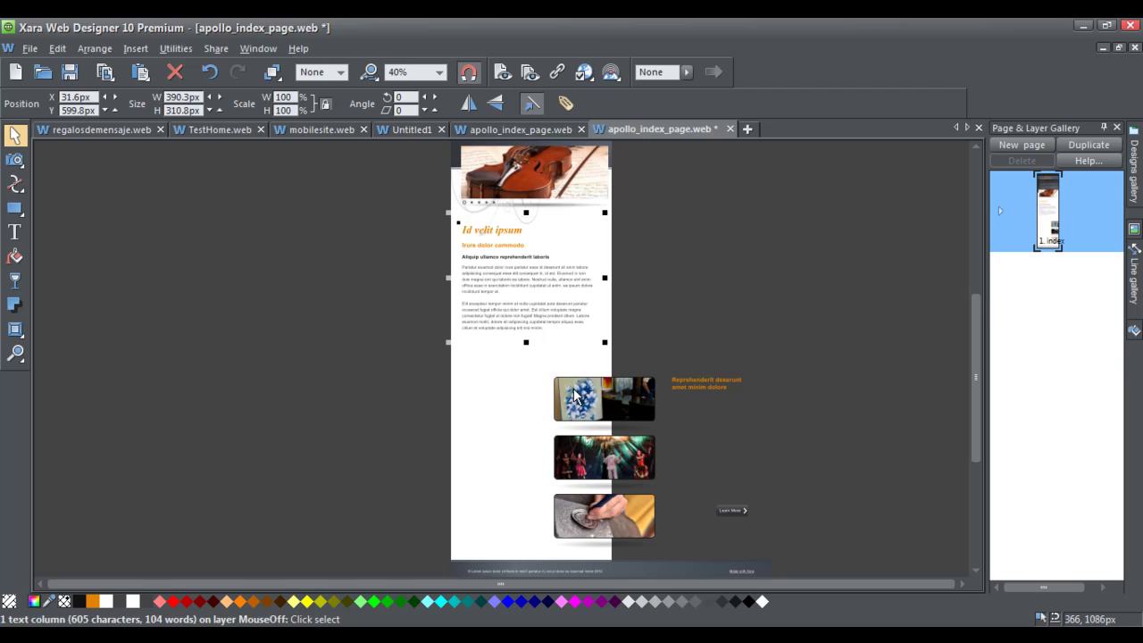
left_click_drag(585, 397, 516, 357)
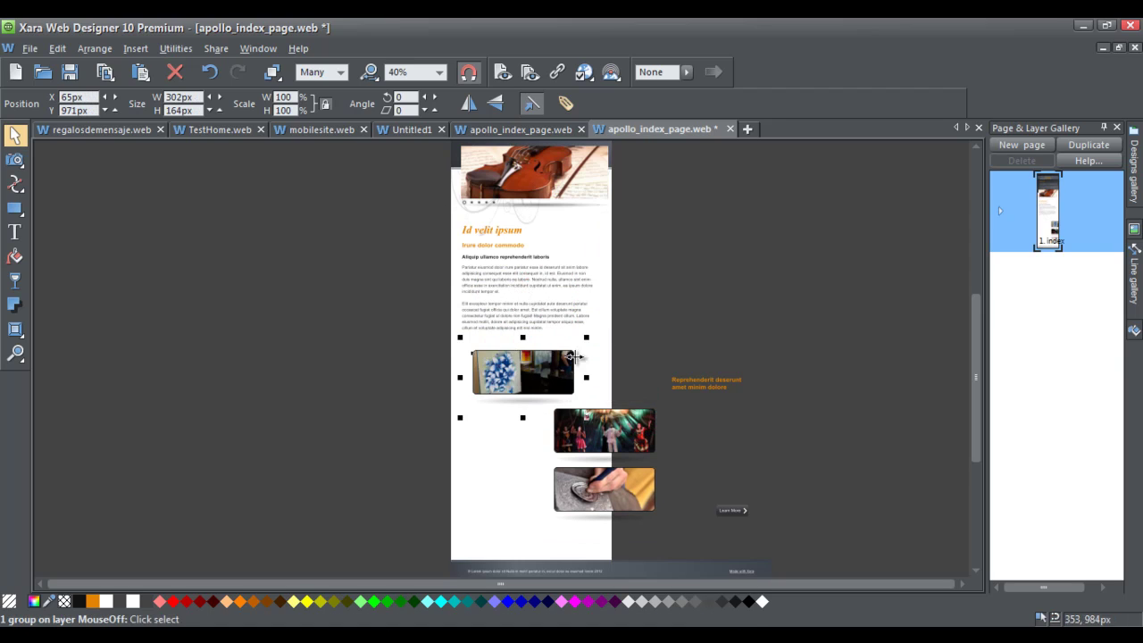
- Move the dancers and craft photos left into the page column and centre the flower photo
left_click(710, 433)
scroll(713, 420, "down", 1)
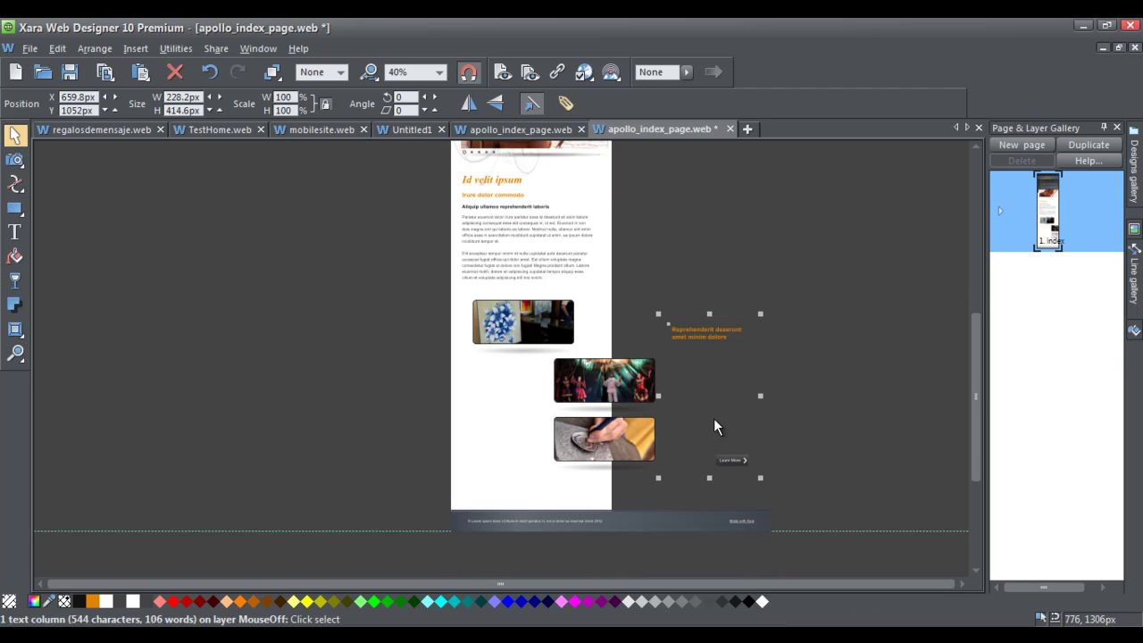
left_click(615, 386)
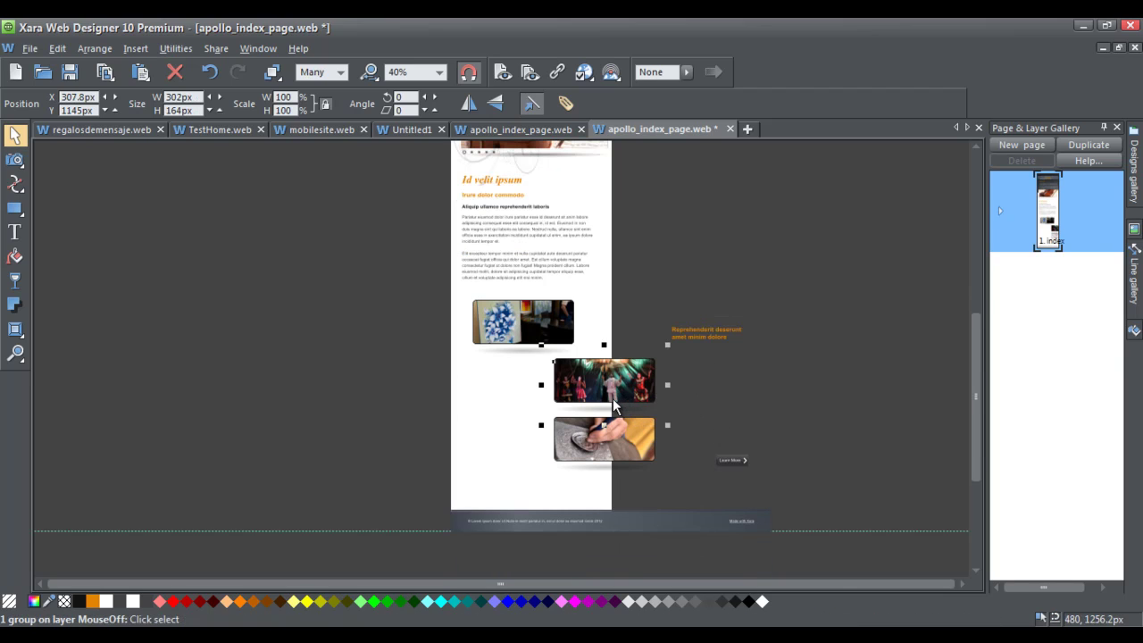
left_click(600, 431, "shift")
left_click_drag(616, 443, 538, 444)
left_click_drag(548, 332, 554, 329)
left_click(773, 364)
- Place the orange-headed text block and its Learn More button just below the flower photo
left_click(695, 335)
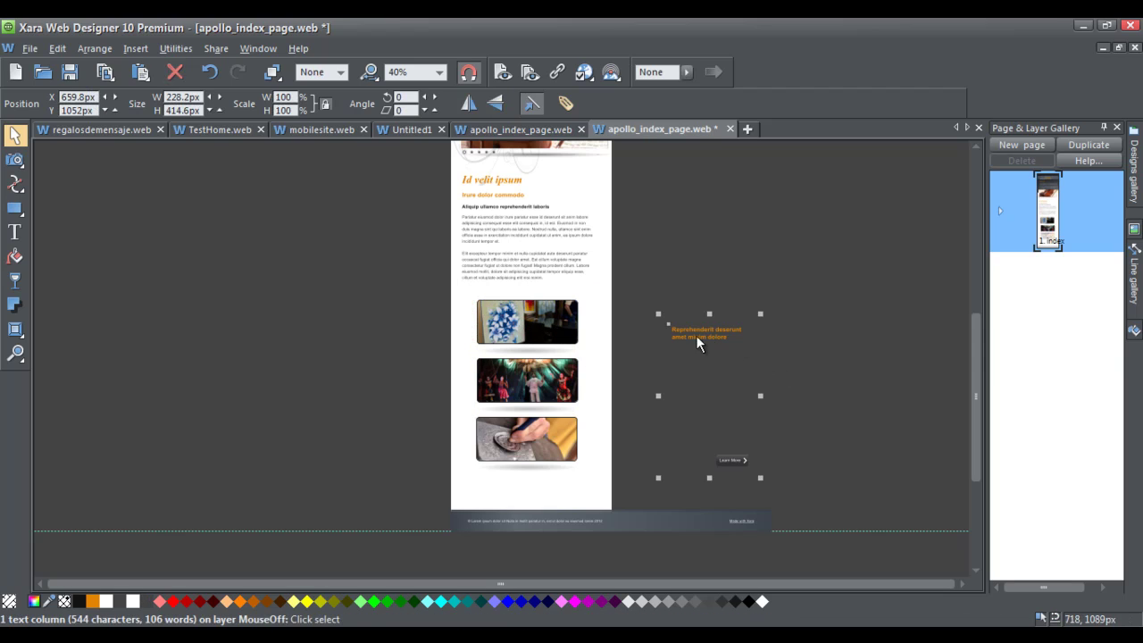
left_click_drag(709, 338, 682, 321)
scroll(706, 353, "down", 2)
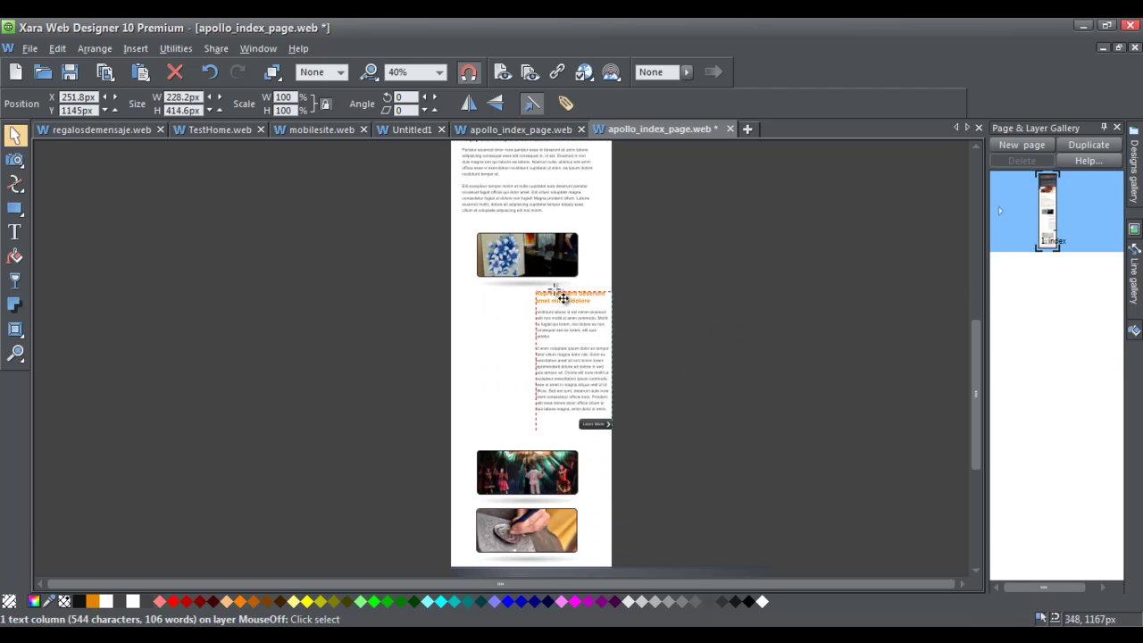
left_click_drag(554, 294, 521, 223)
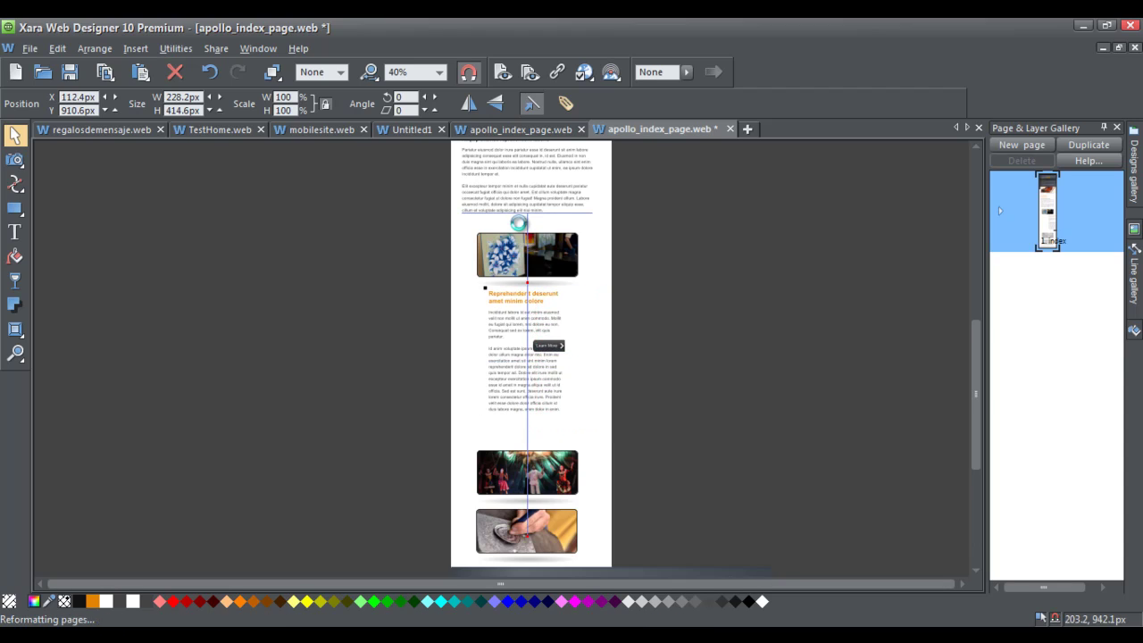
left_click(643, 340)
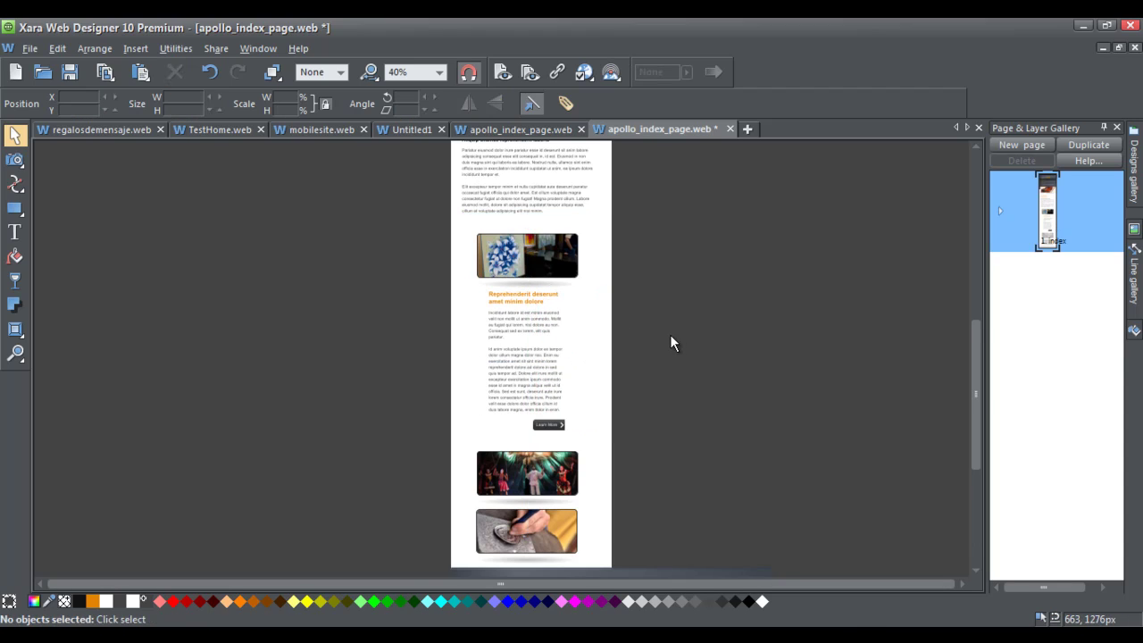
scroll(675, 341, "down", 3)
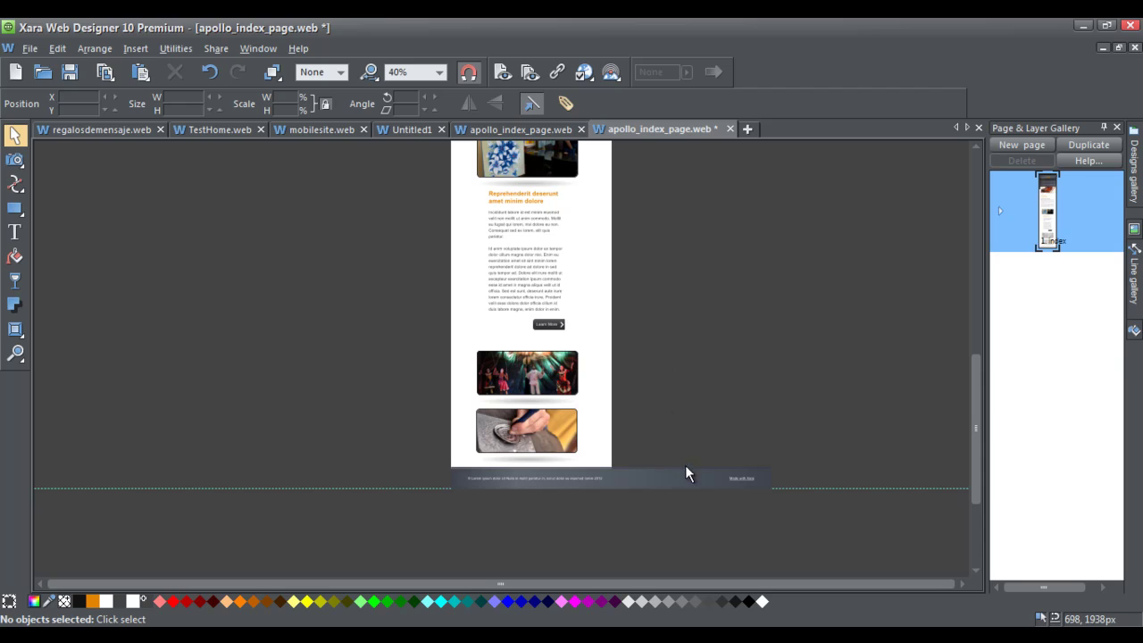
scroll(572, 444, "up", 3)
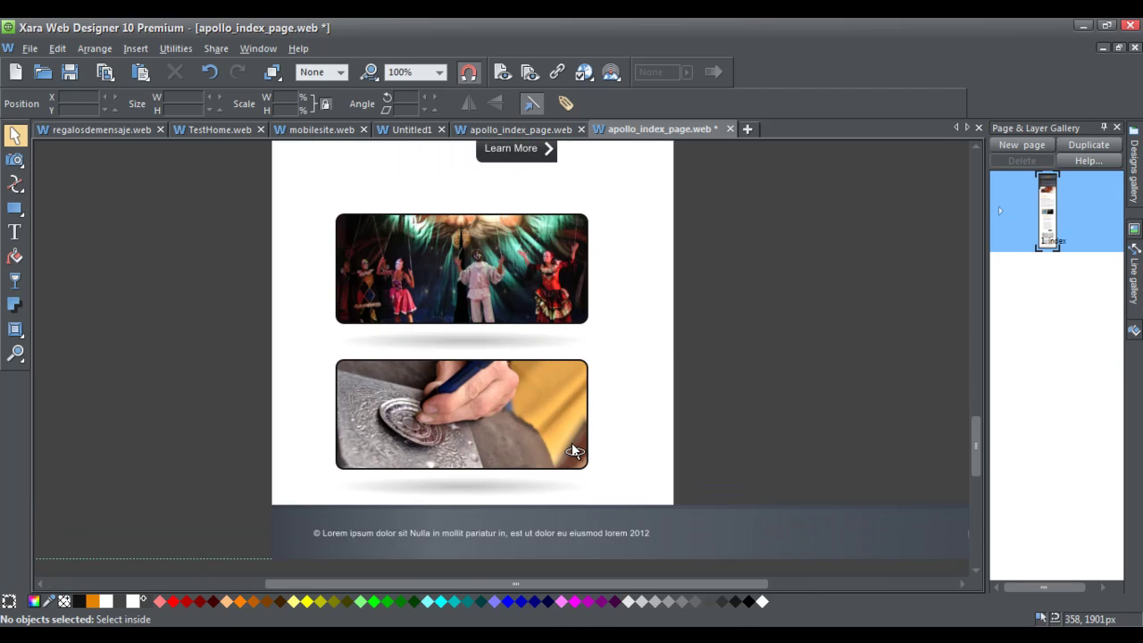
scroll(577, 440, "down", 1)
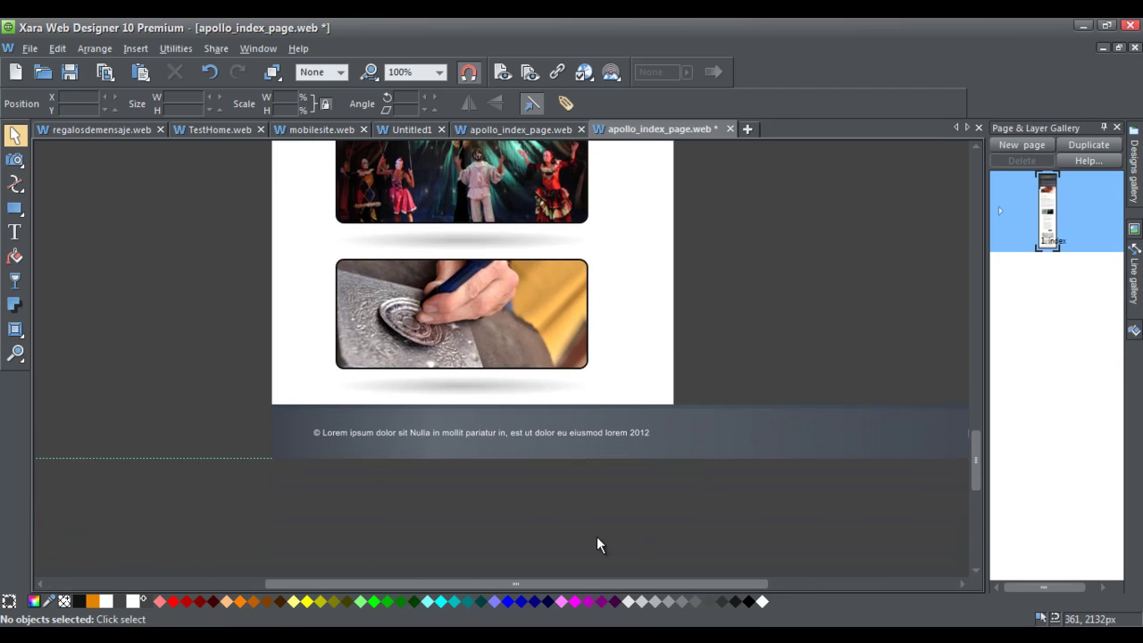
left_click_drag(533, 577, 635, 580)
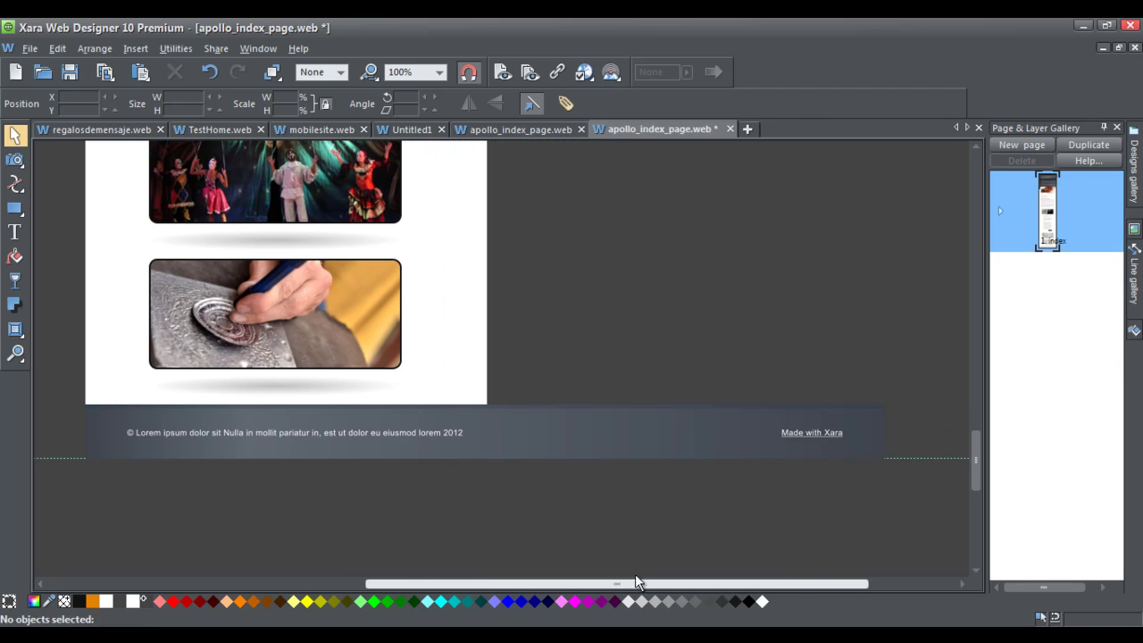
- Narrow the footer bar to fit the 480px page width
left_click(722, 432)
left_click_drag(896, 436, 591, 431)
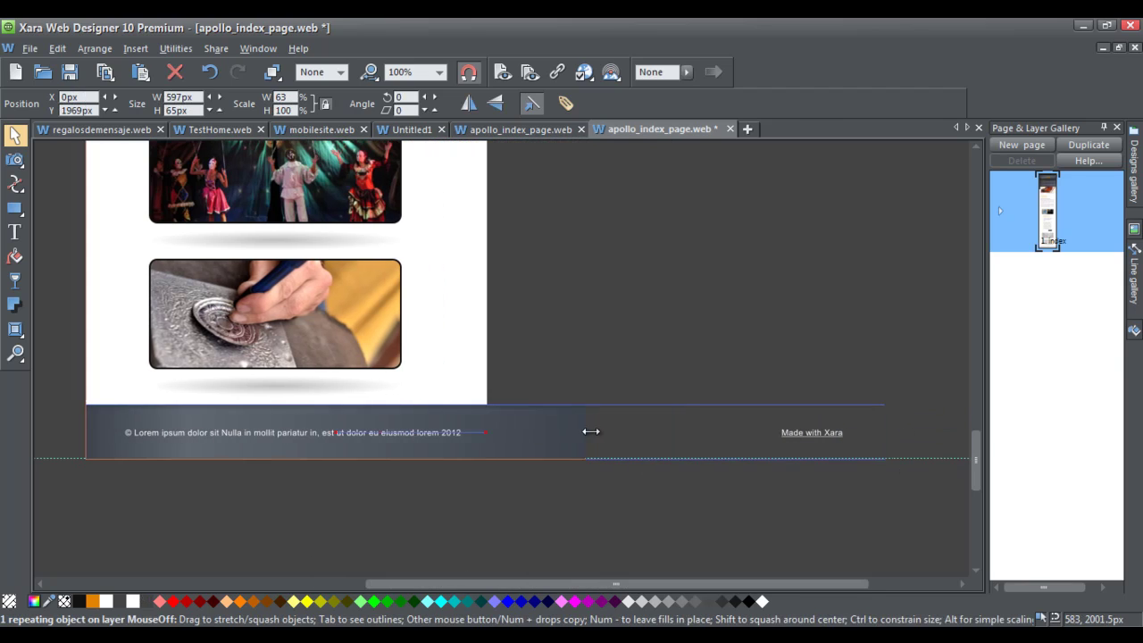
mouse_move(509, 430)
left_mouse_down()
mouse_move(480, 431)
mouse_move(501, 430)
left_mouse_up()
- Wrap the copyright text onto two lines and move Made with Xara into the narrowed footer
left_click(393, 428)
double_click(393, 429)
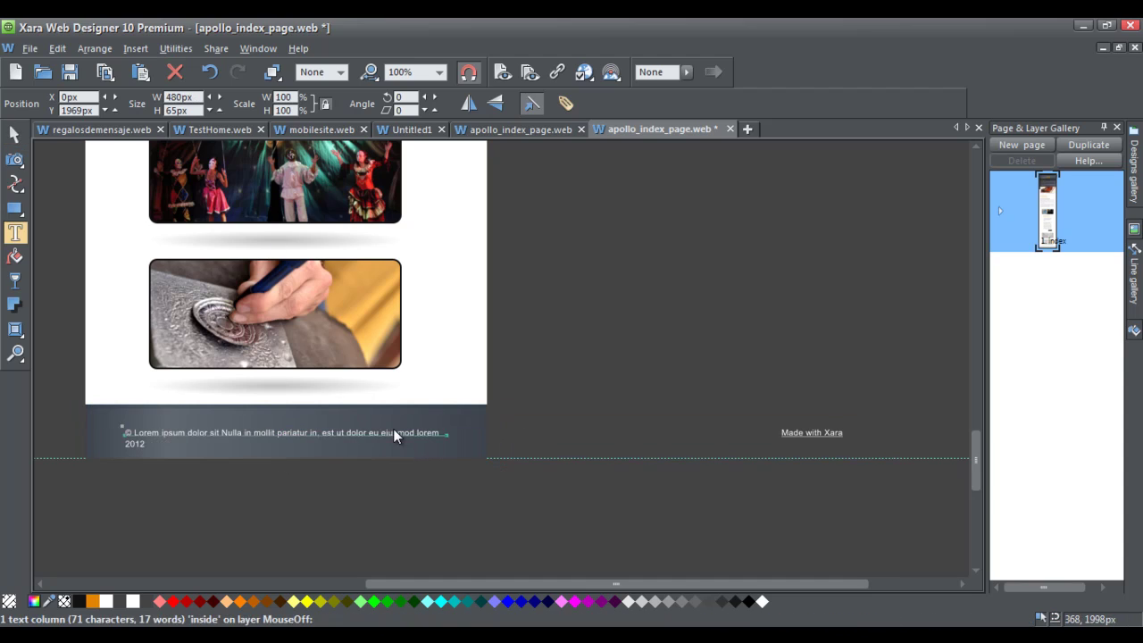
left_click_drag(446, 432, 328, 436)
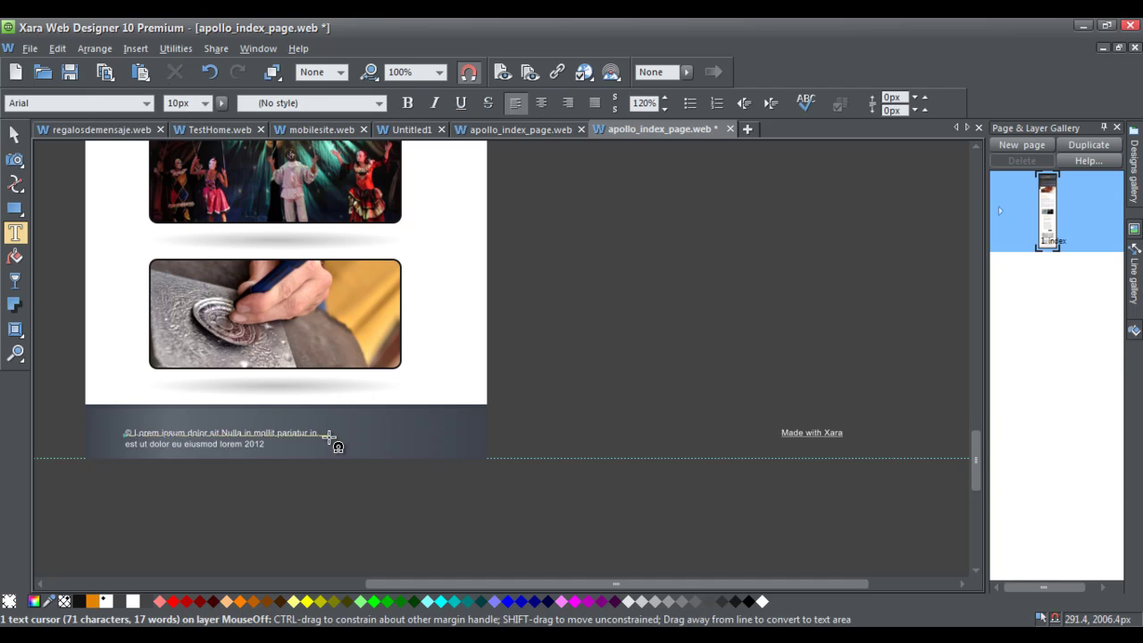
left_click(581, 428)
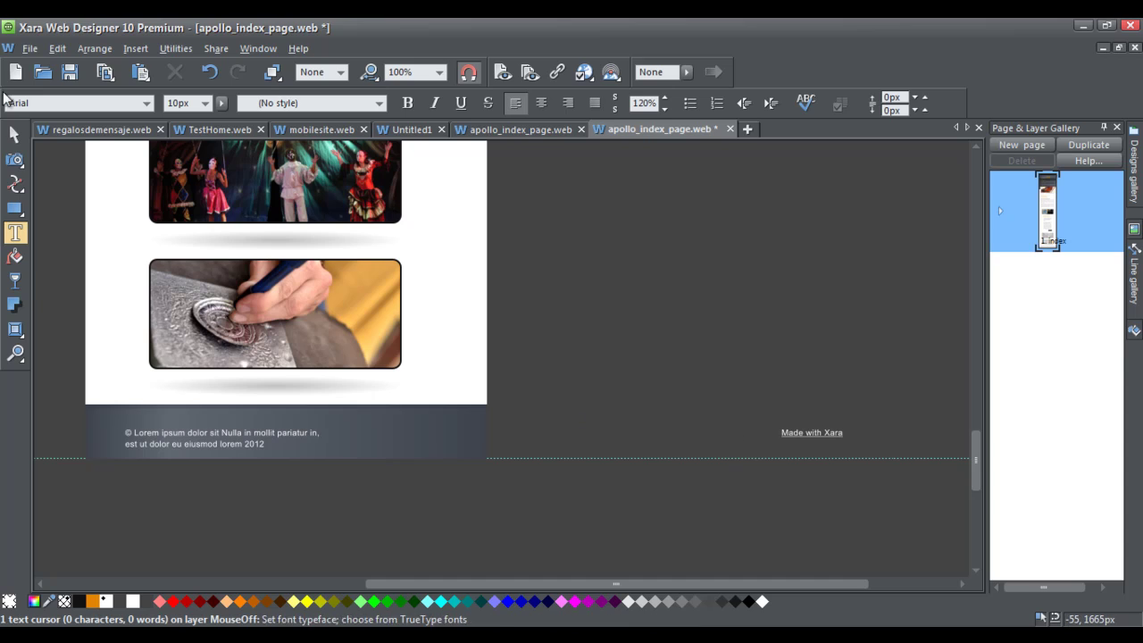
left_click(14, 134)
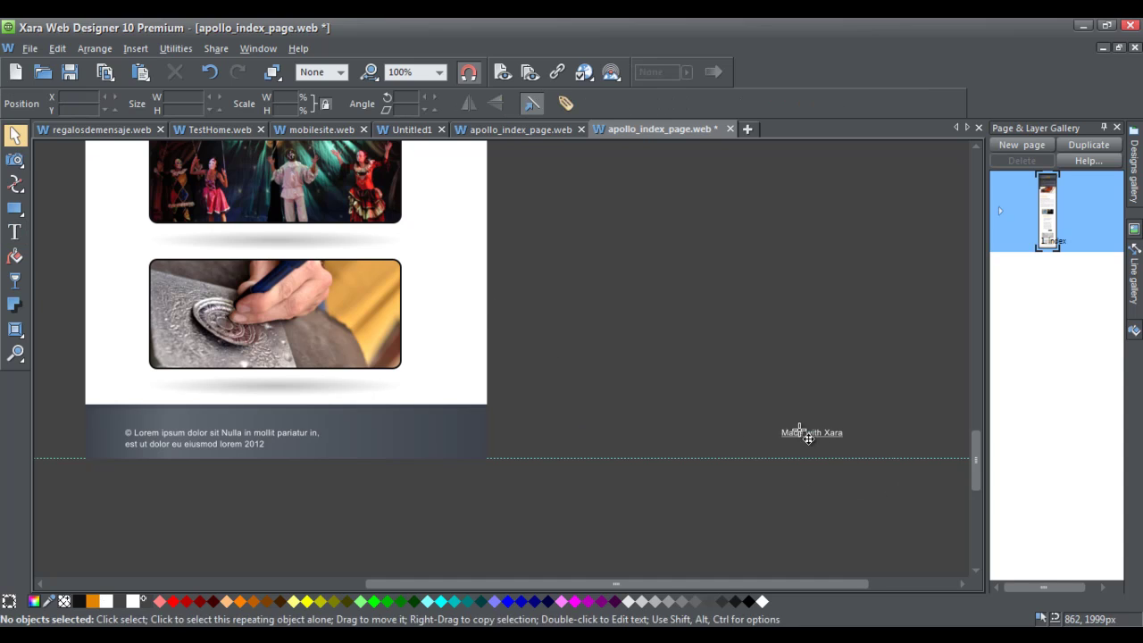
left_click_drag(798, 434, 436, 431)
left_click(549, 416)
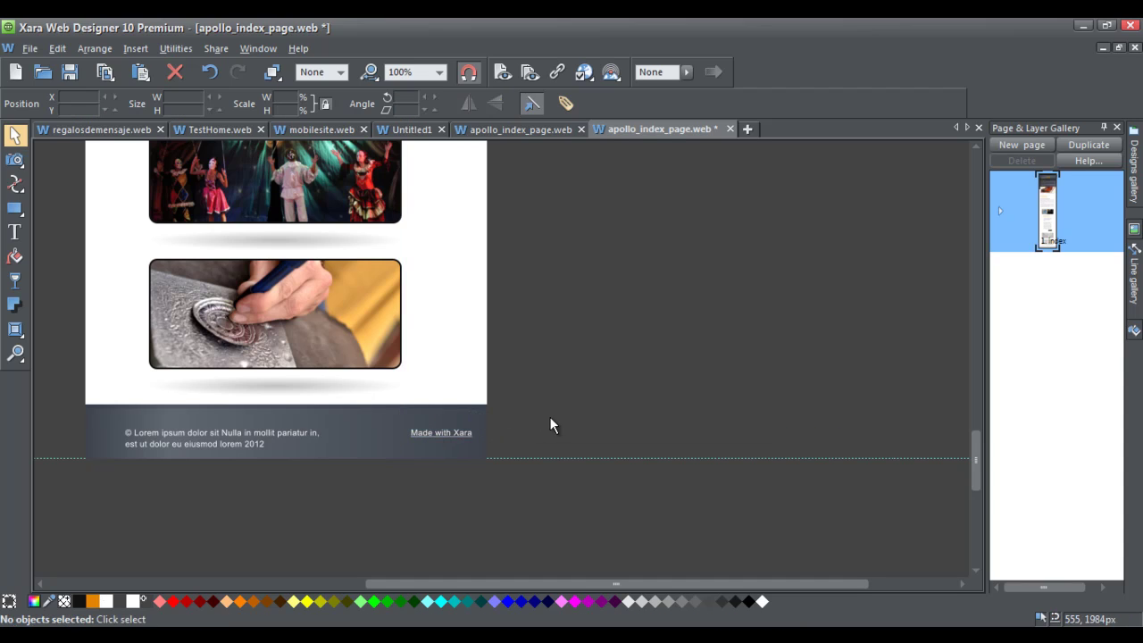
- Deselect the mobile page's navigation bar and switch to the desktop apollo_index_page.web tab
left_click_drag(583, 583, 496, 580)
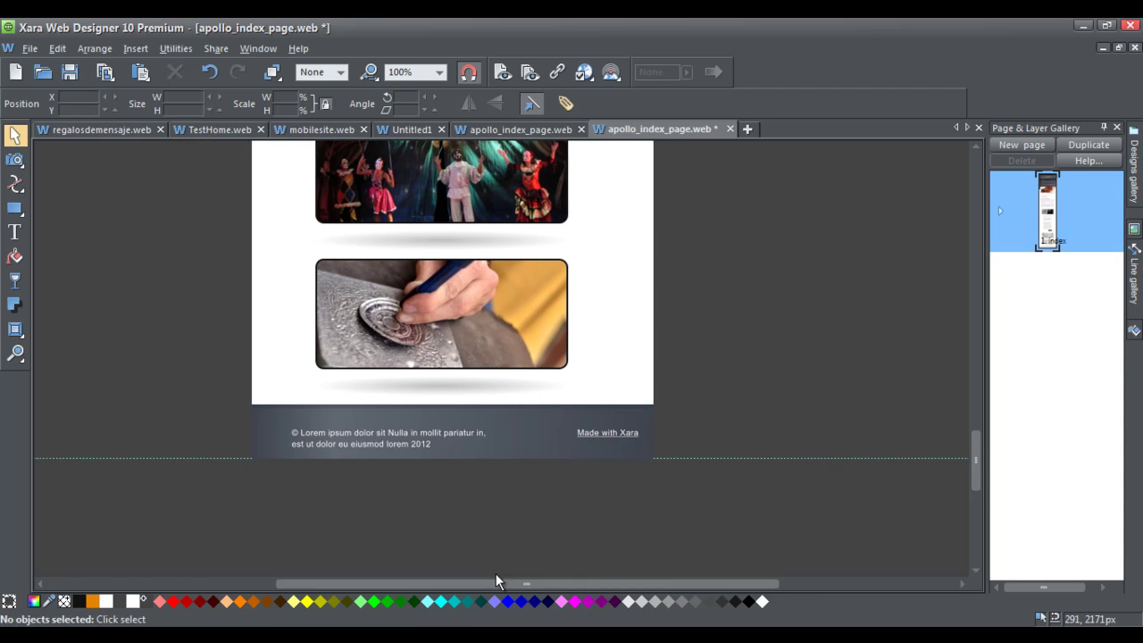
scroll(490, 486, "up", 3)
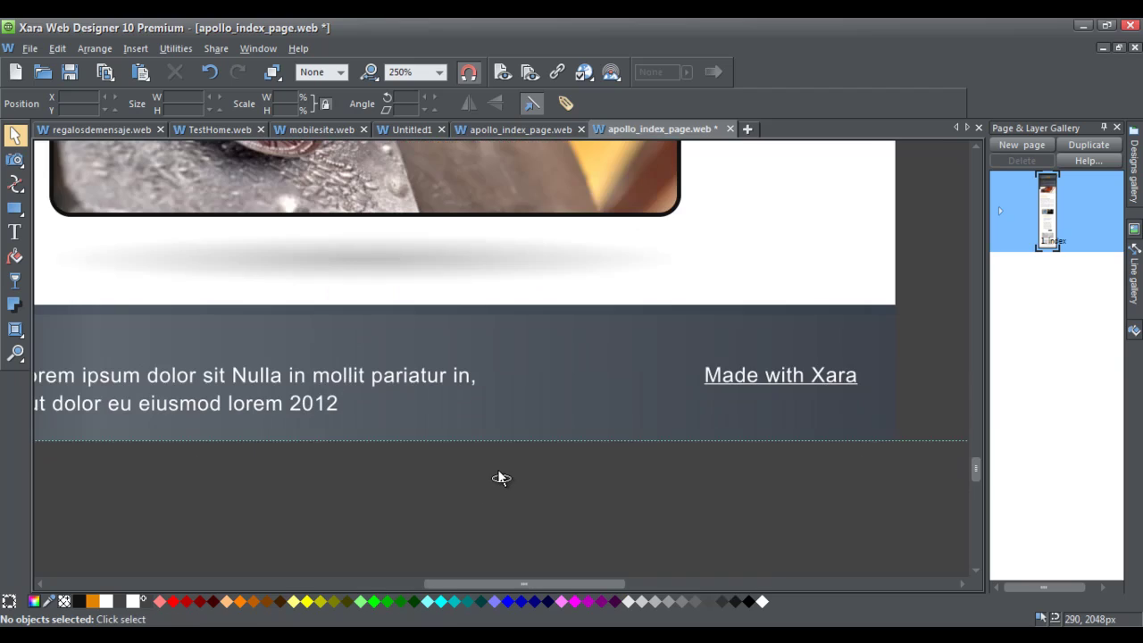
scroll(500, 478, "down", 3)
scroll(438, 404, "up", 3)
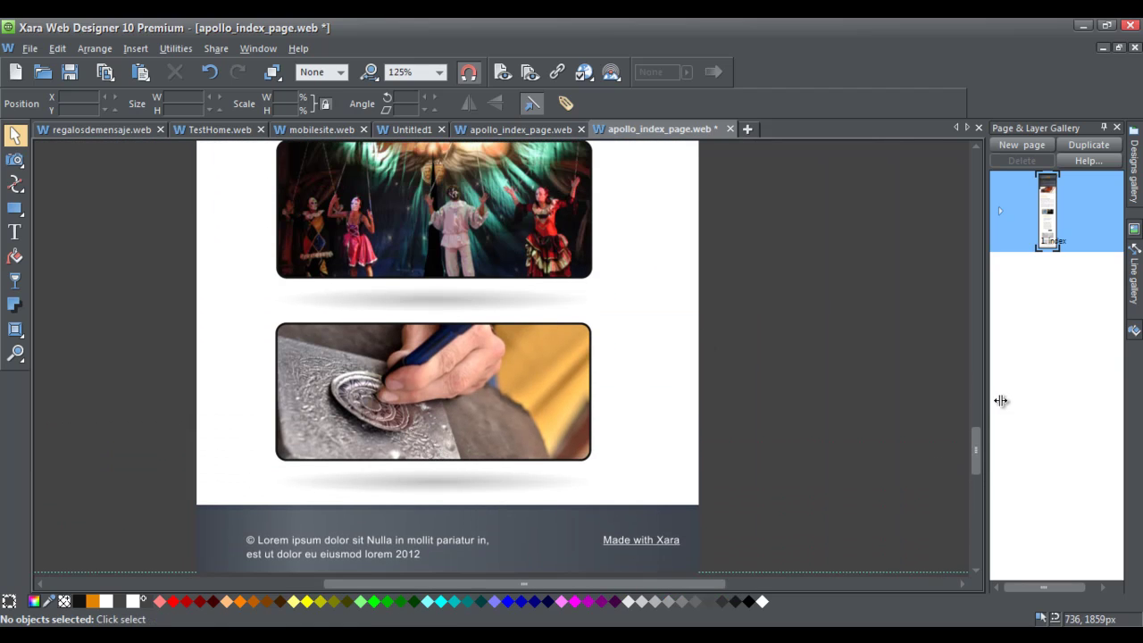
left_click_drag(975, 444, 961, 250)
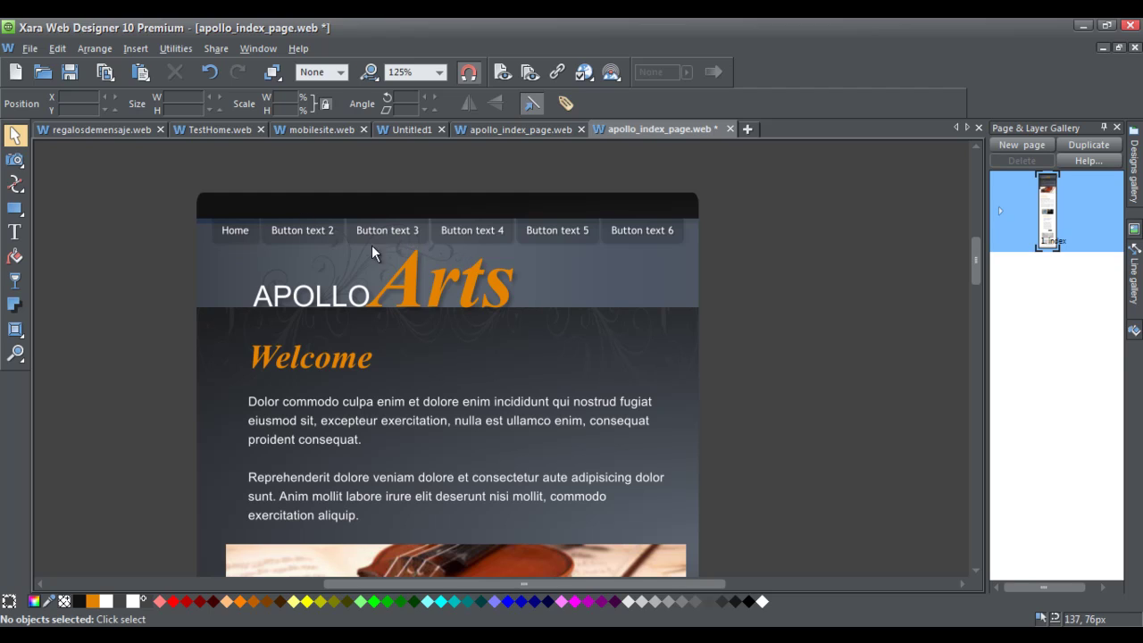
left_click(421, 237)
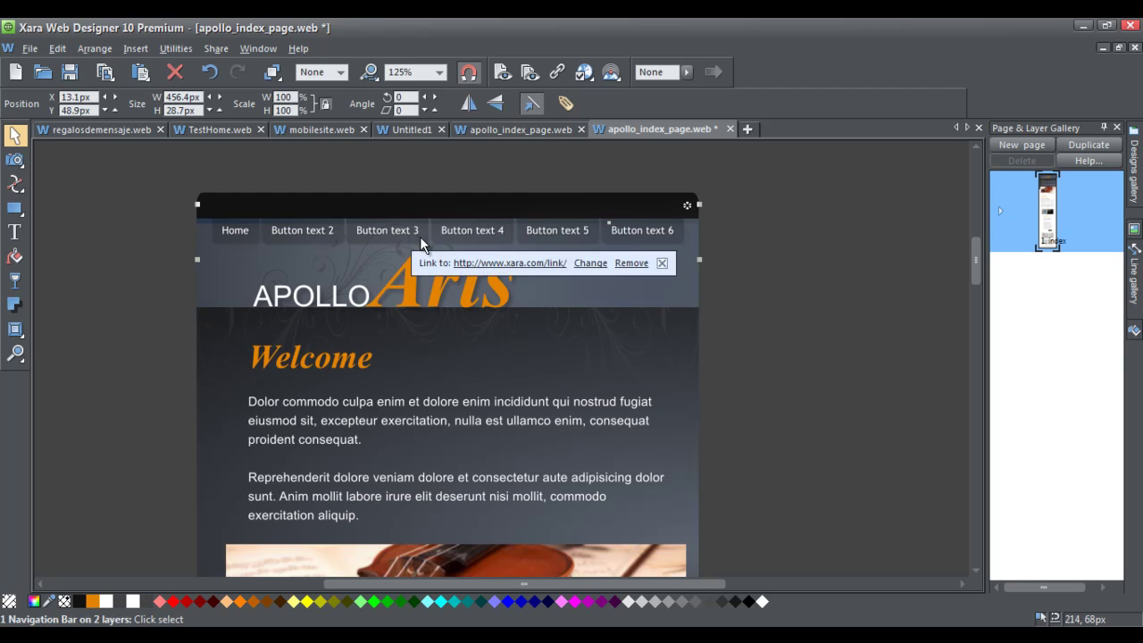
key("Escape")
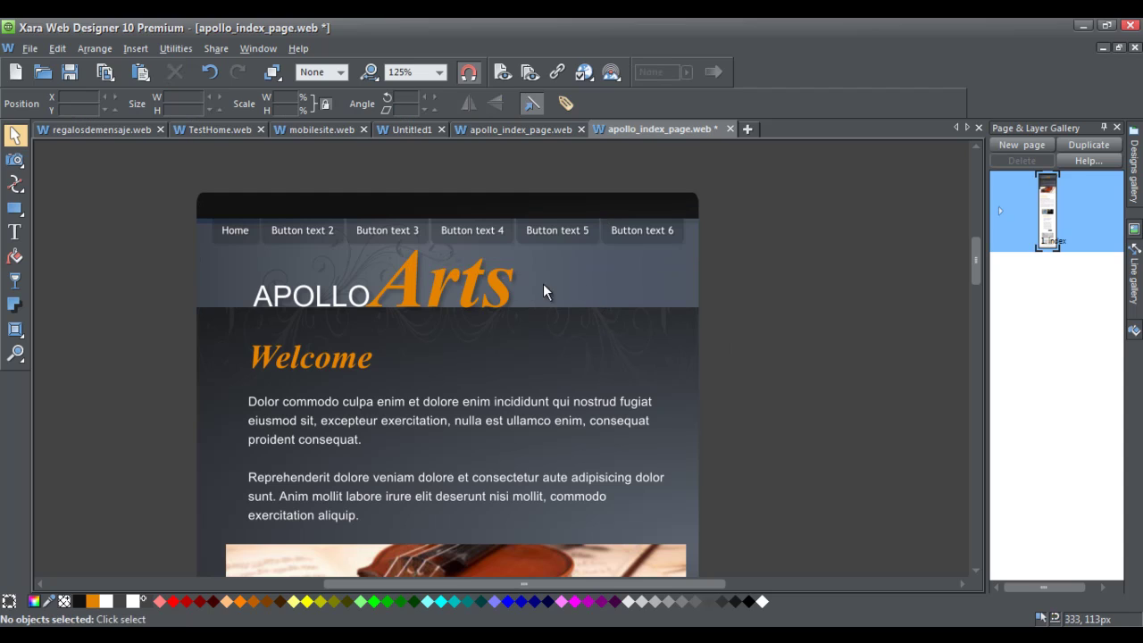
left_click(537, 132)
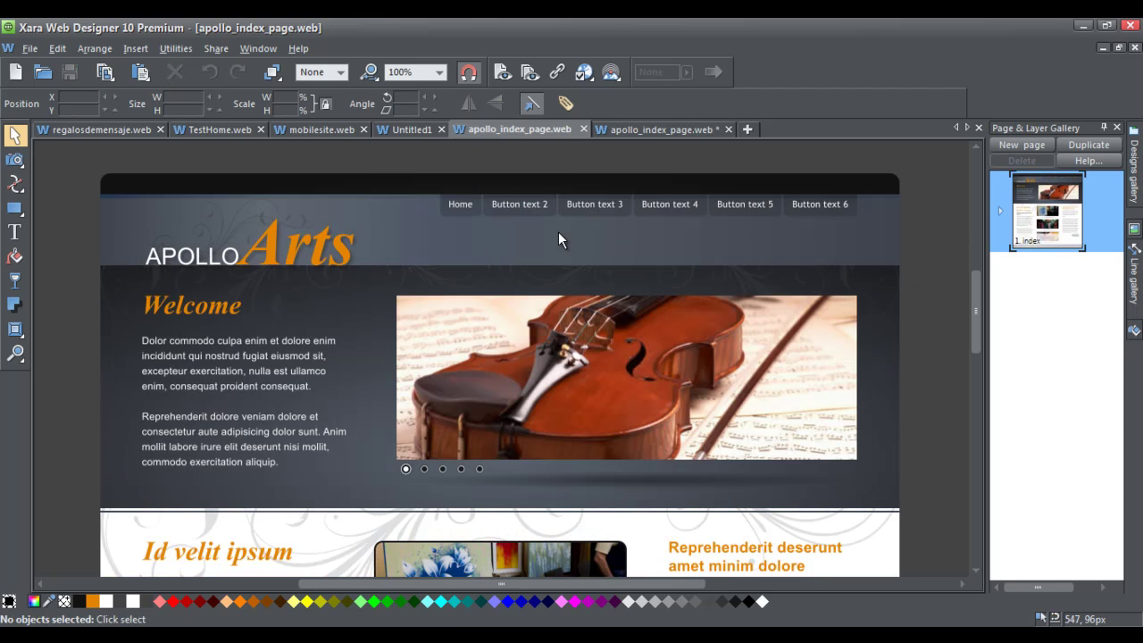
- Open the empty HTML Code (head) editor from the Website tab of Web page properties
right_click(773, 255)
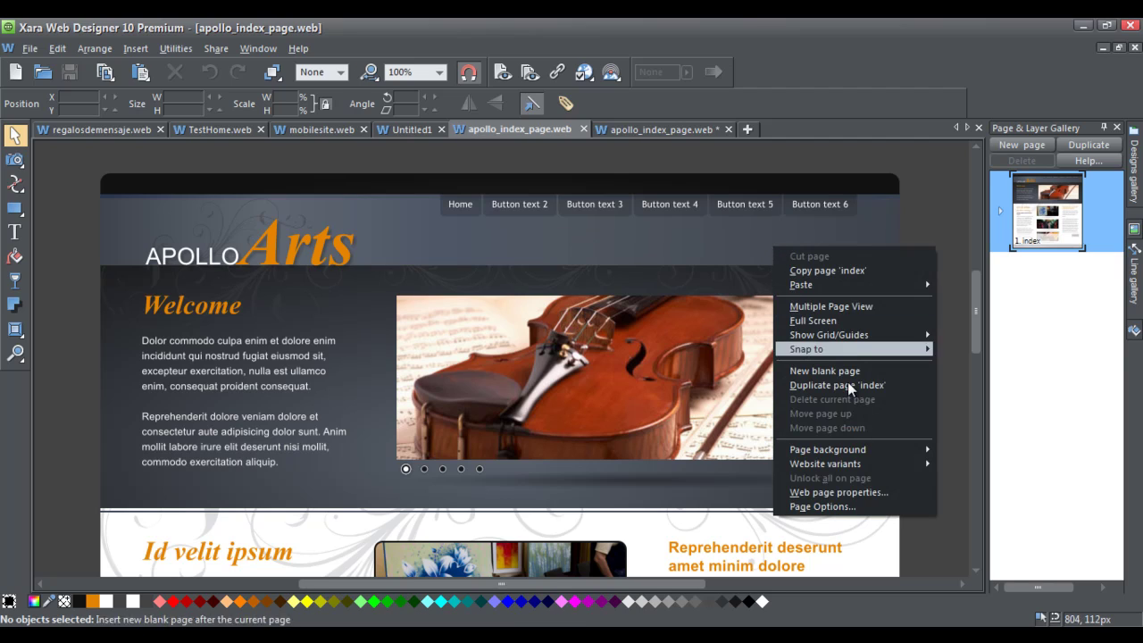
left_click(864, 492)
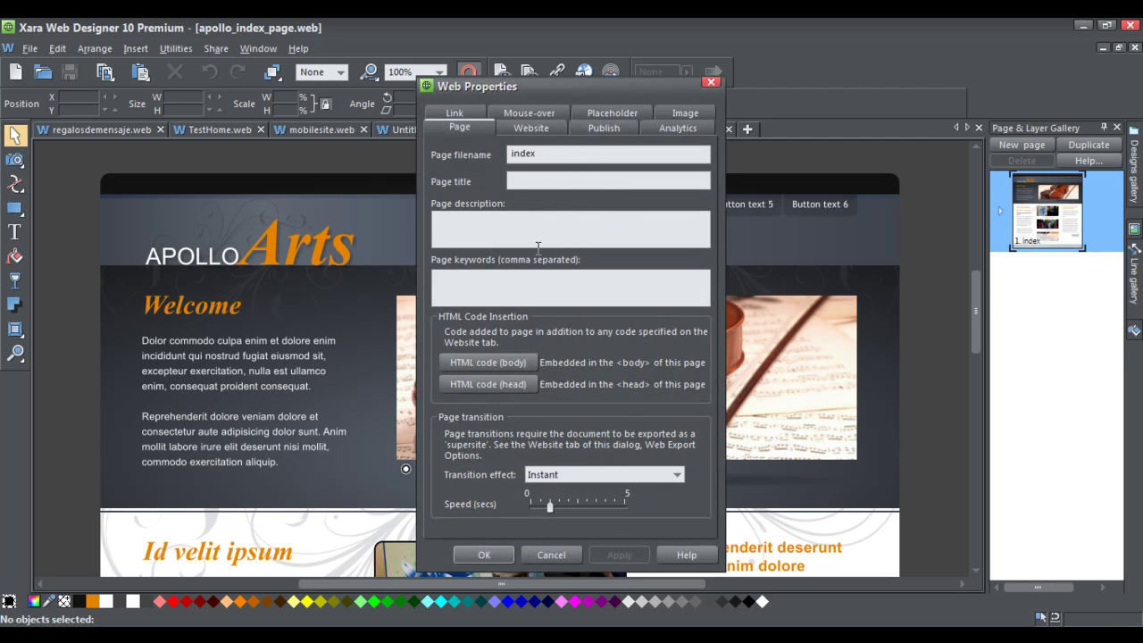
left_click(532, 129)
left_click(462, 127)
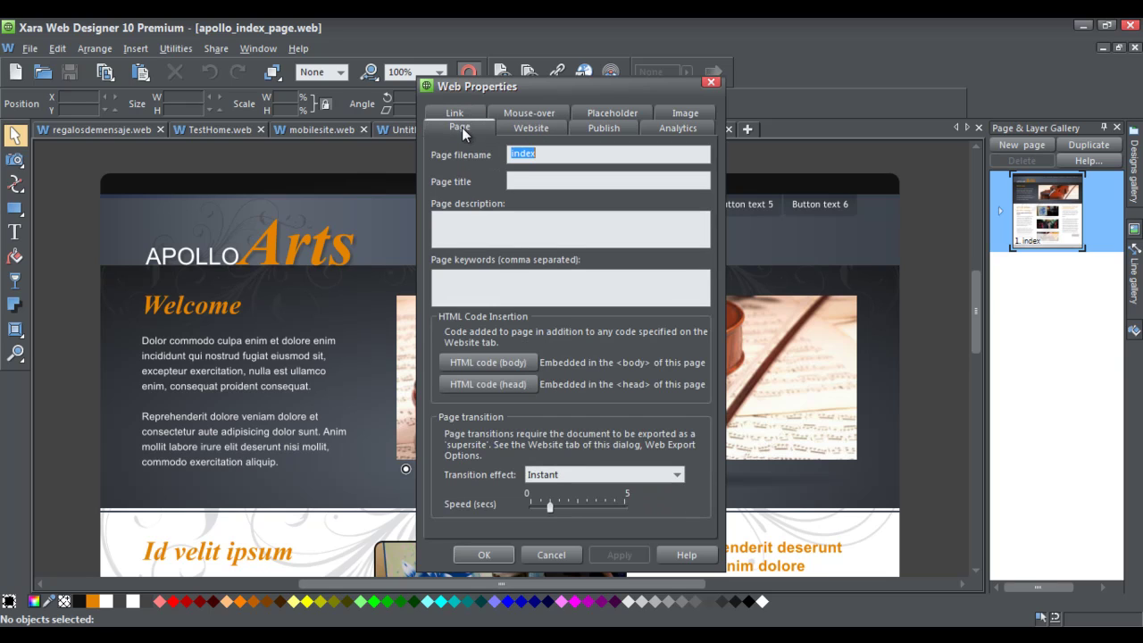
left_click(541, 127)
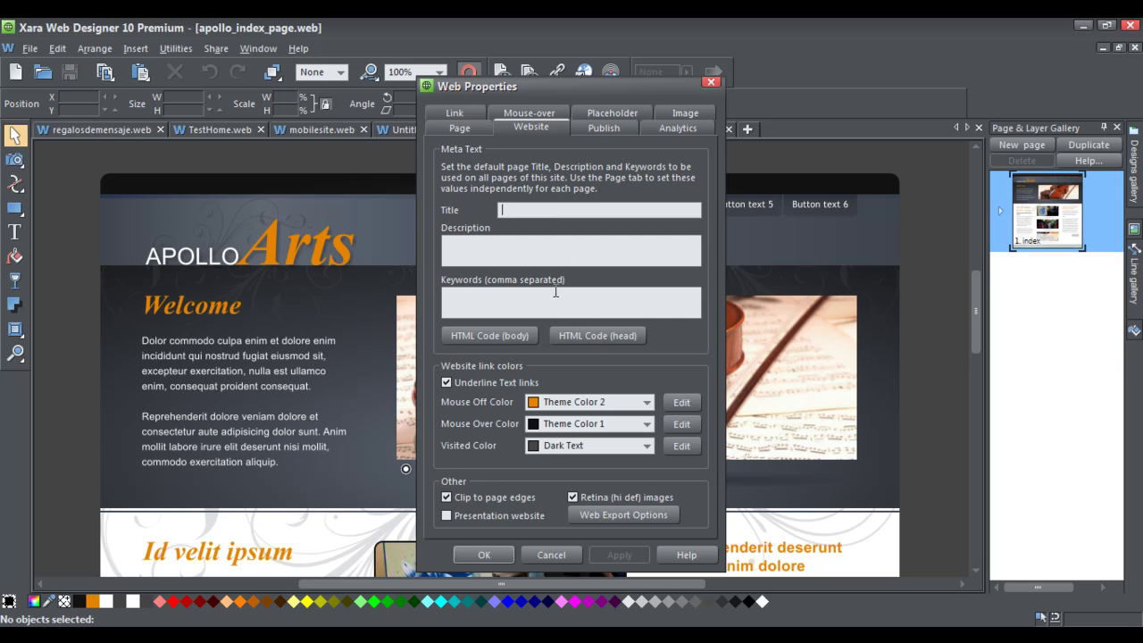
left_click(603, 336)
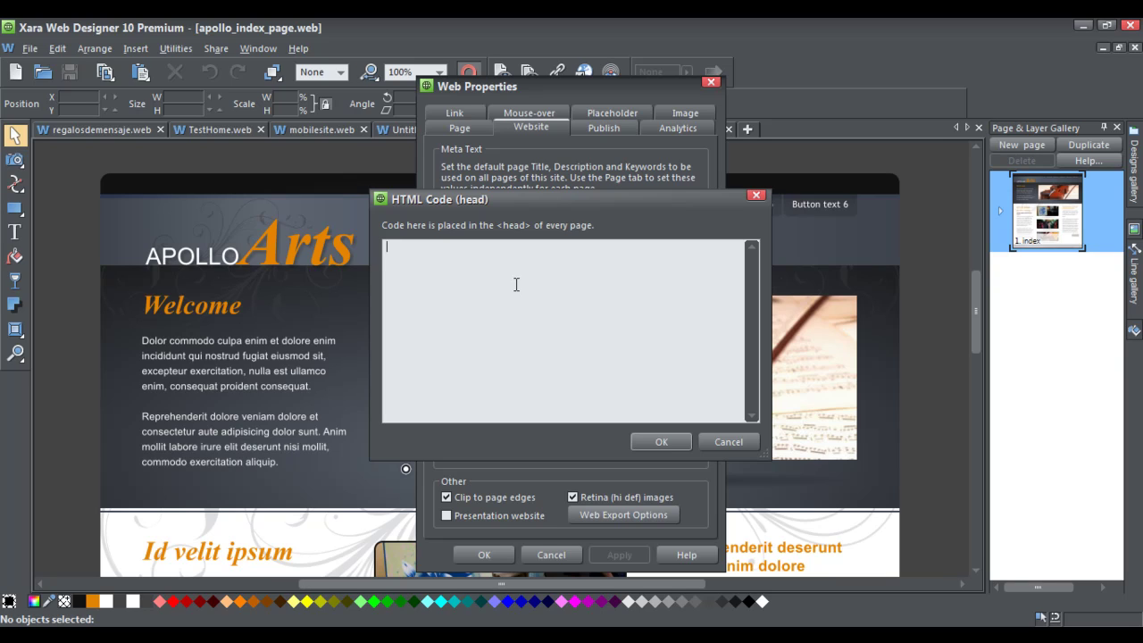
- Paste the 699px-width /m redirect script from Notepad into the head code and confirm both dialogs
left_click(522, 281)
key("alt+Tab")
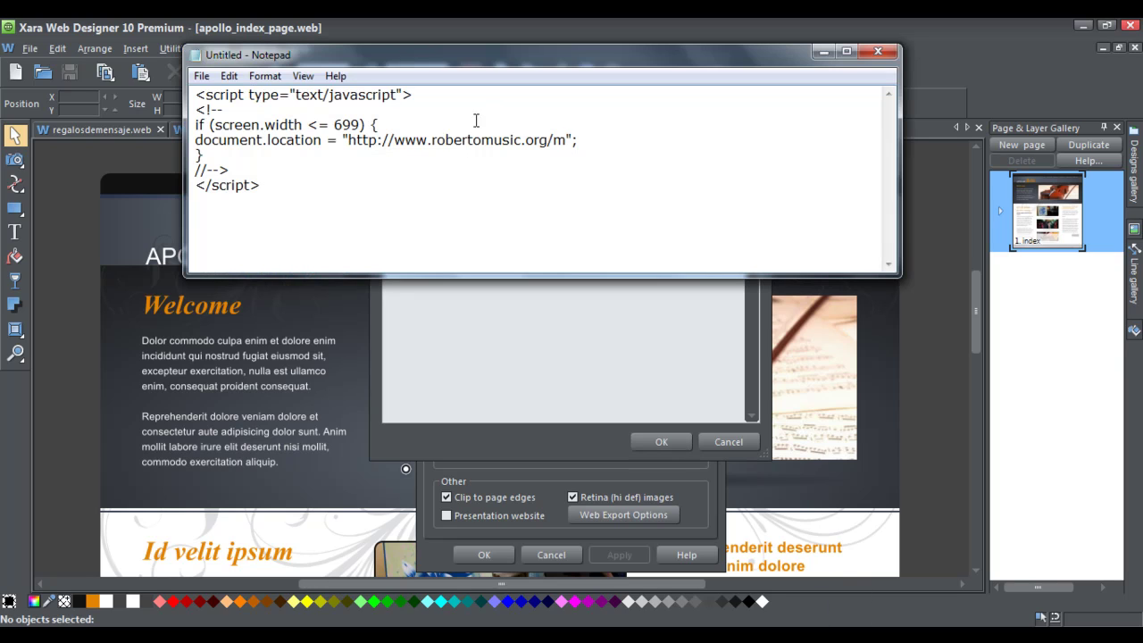
left_click_drag(309, 191, 234, 110)
left_click_drag(261, 185, 191, 87)
key("ctrl+c")
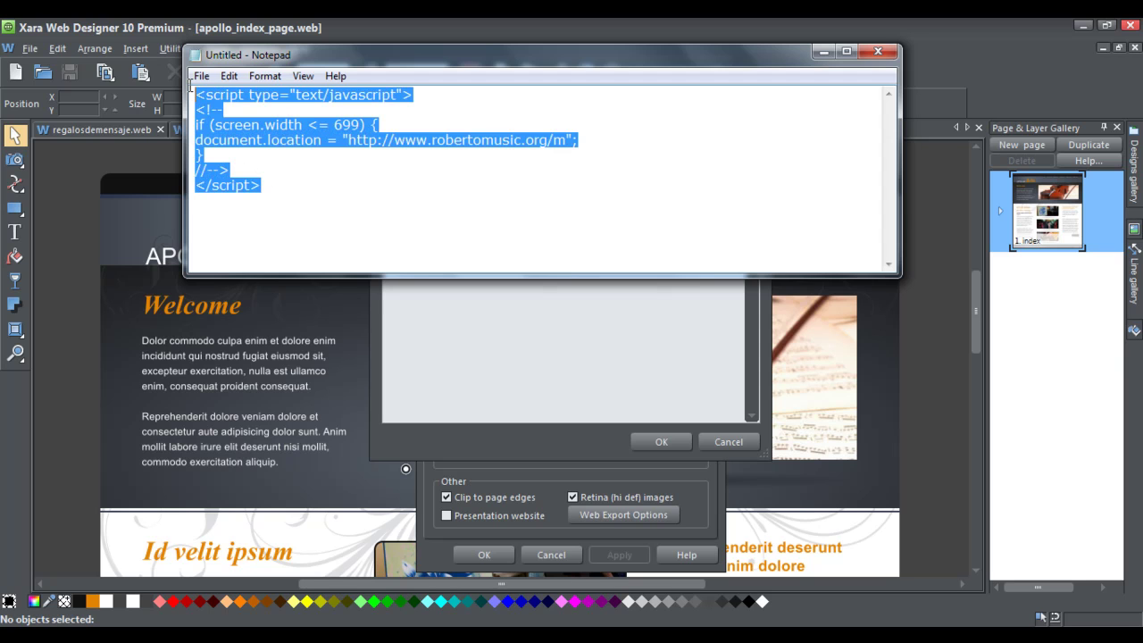
left_click(478, 308)
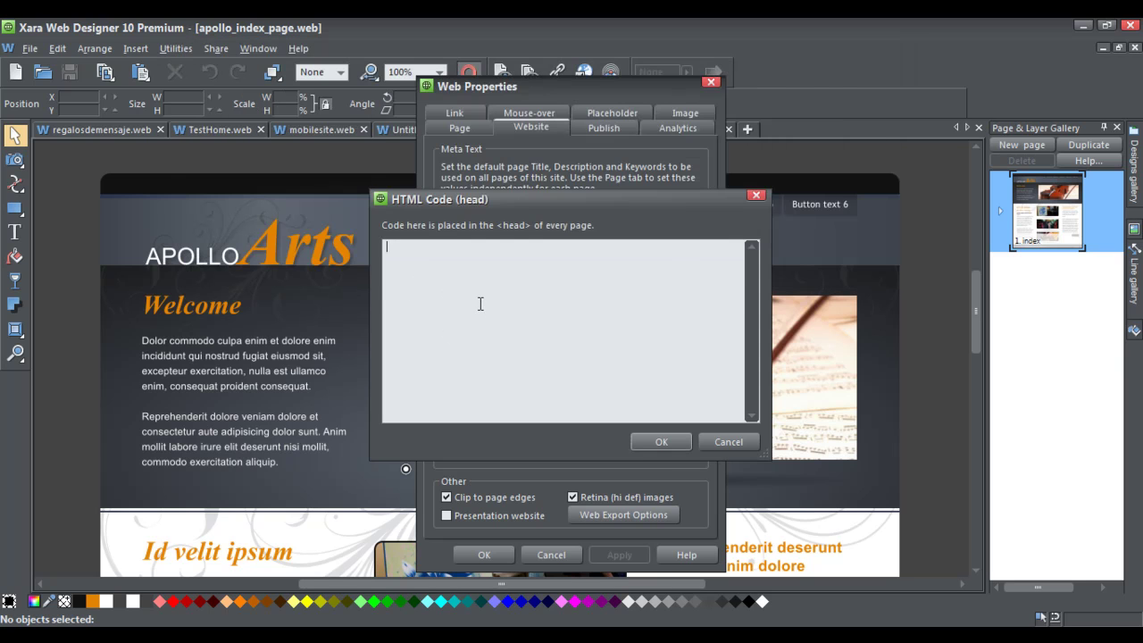
key("ctrl+v")
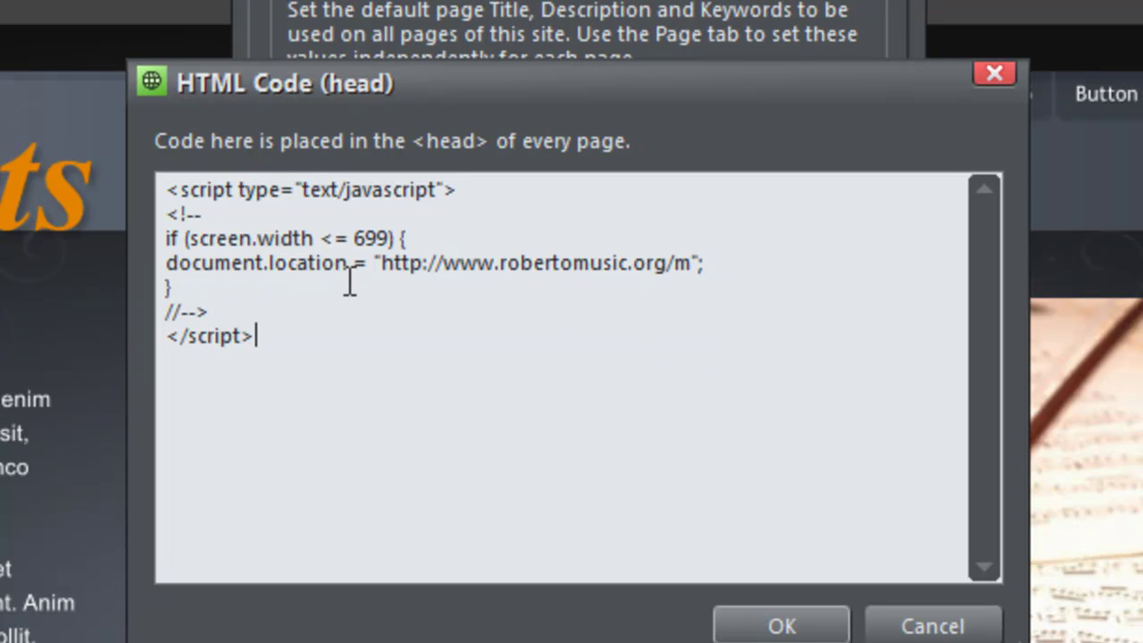
left_click(782, 626)
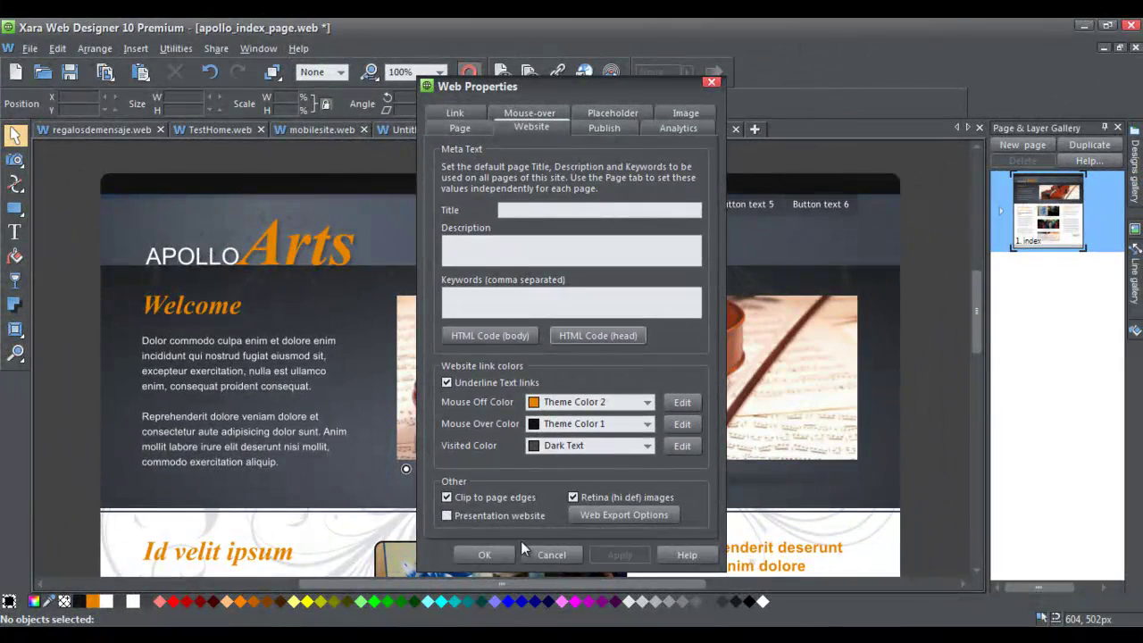
left_click(483, 554)
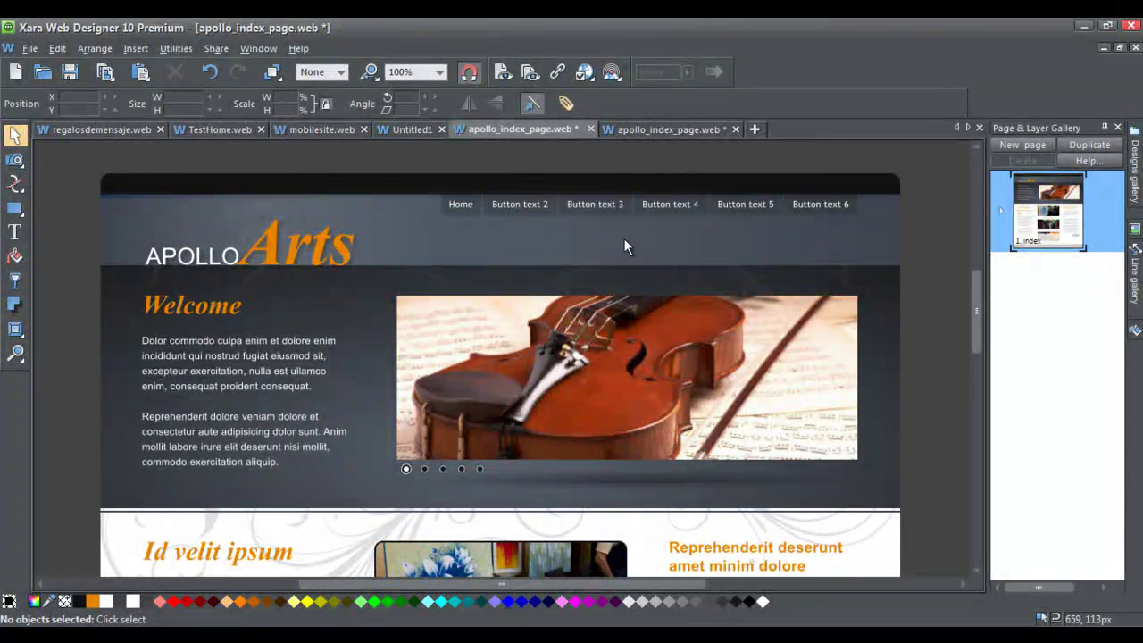
left_click(655, 132)
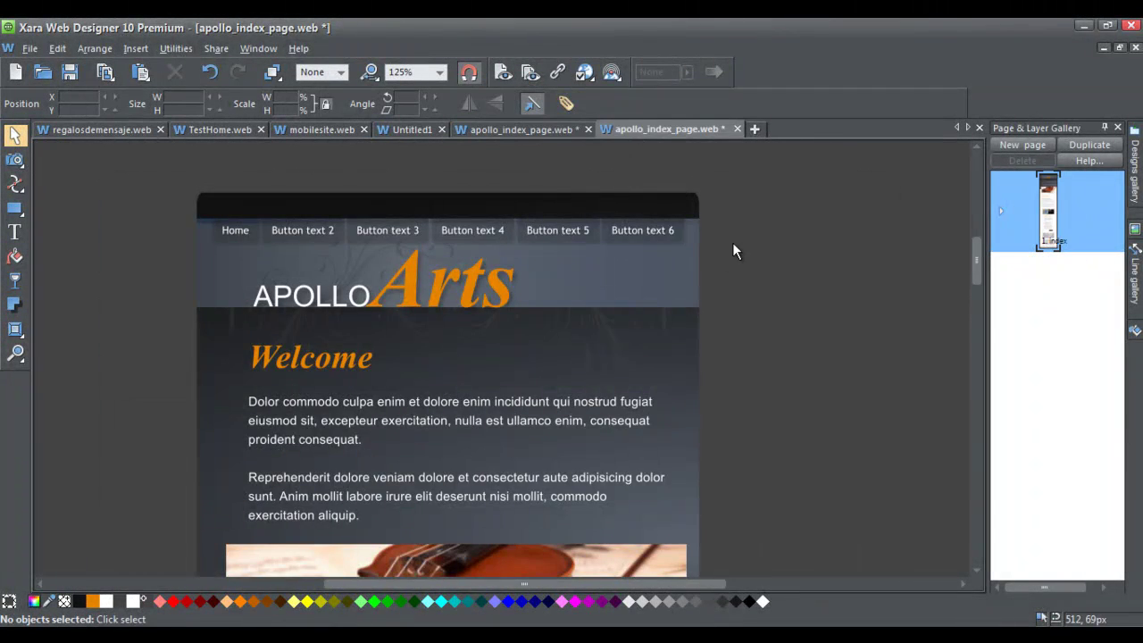
scroll(749, 235, "down", 1)
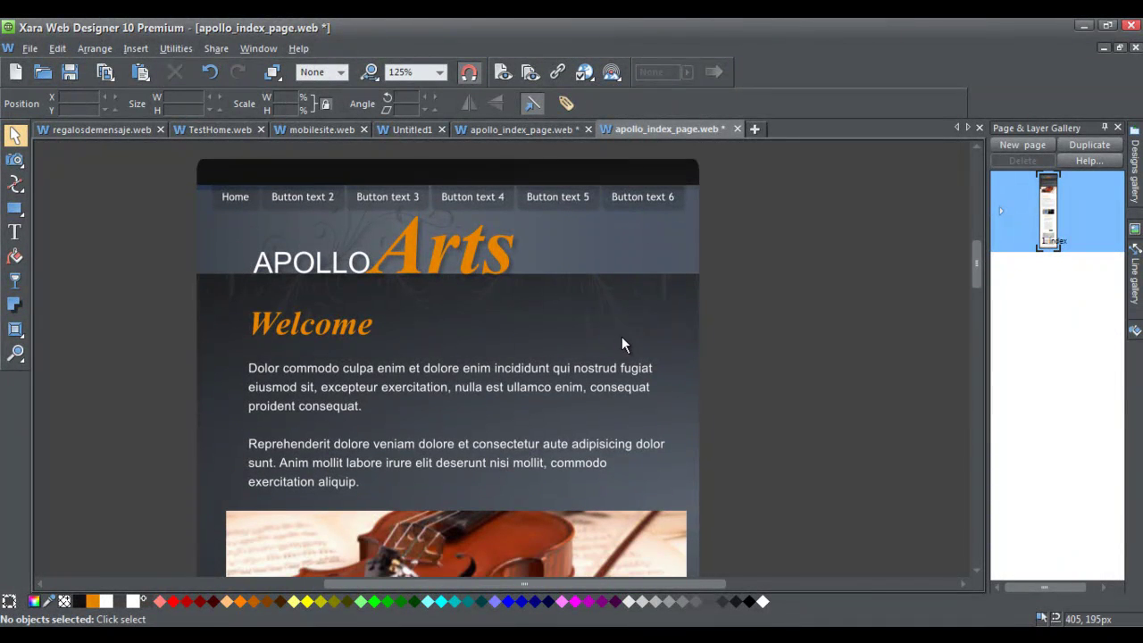
scroll(622, 339, "down", 3)
left_click(540, 132)
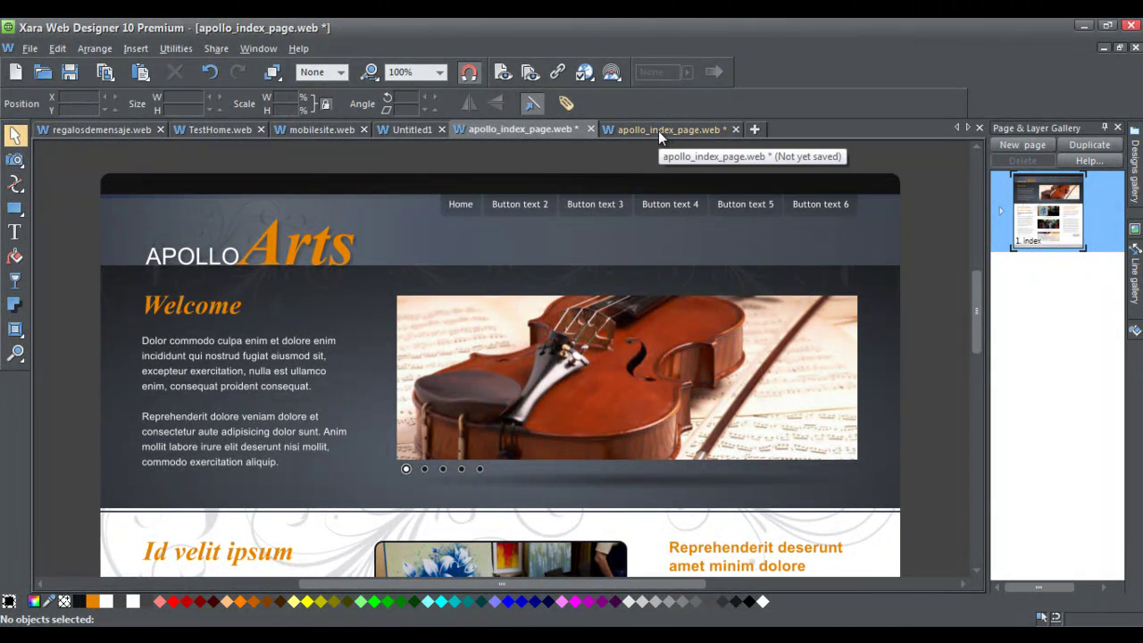
right_click(602, 159)
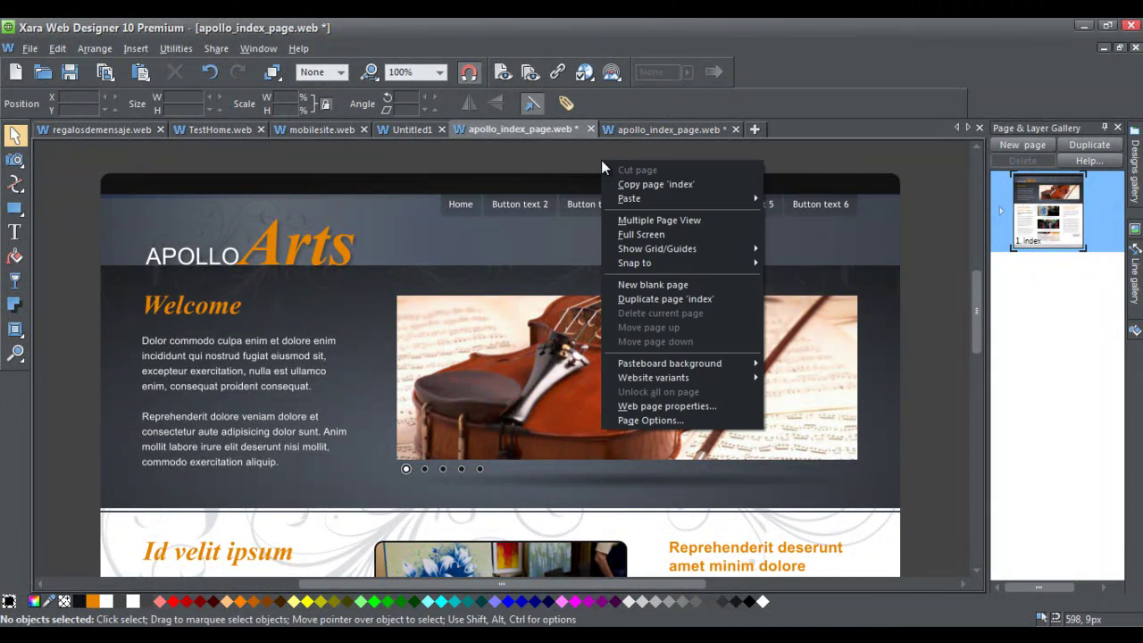
mouse_move(687, 380)
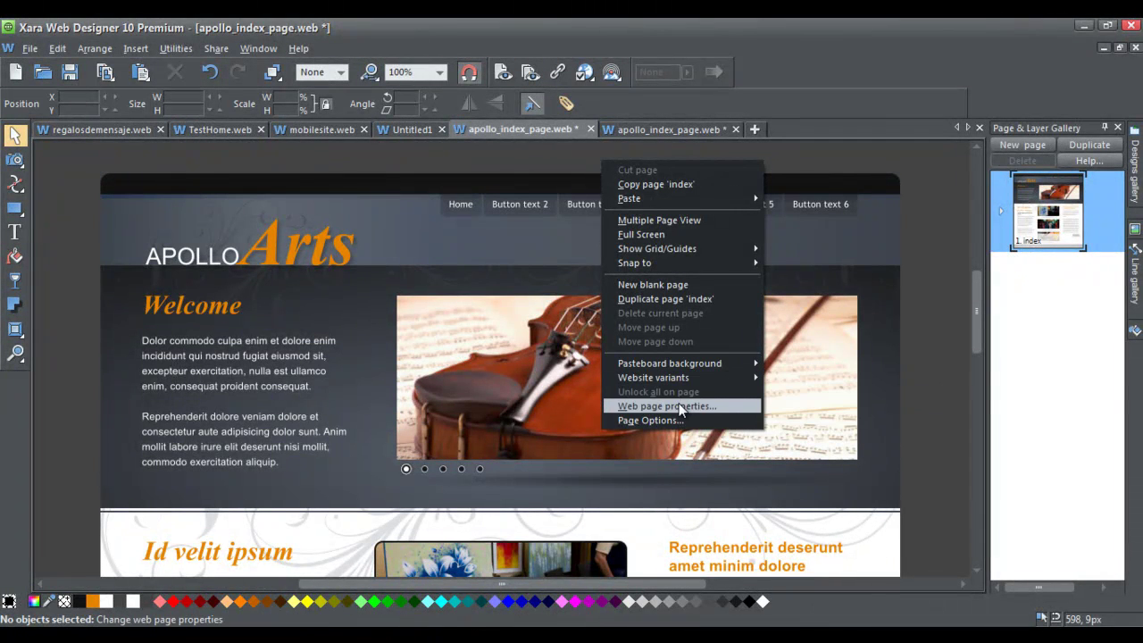
left_click(678, 404)
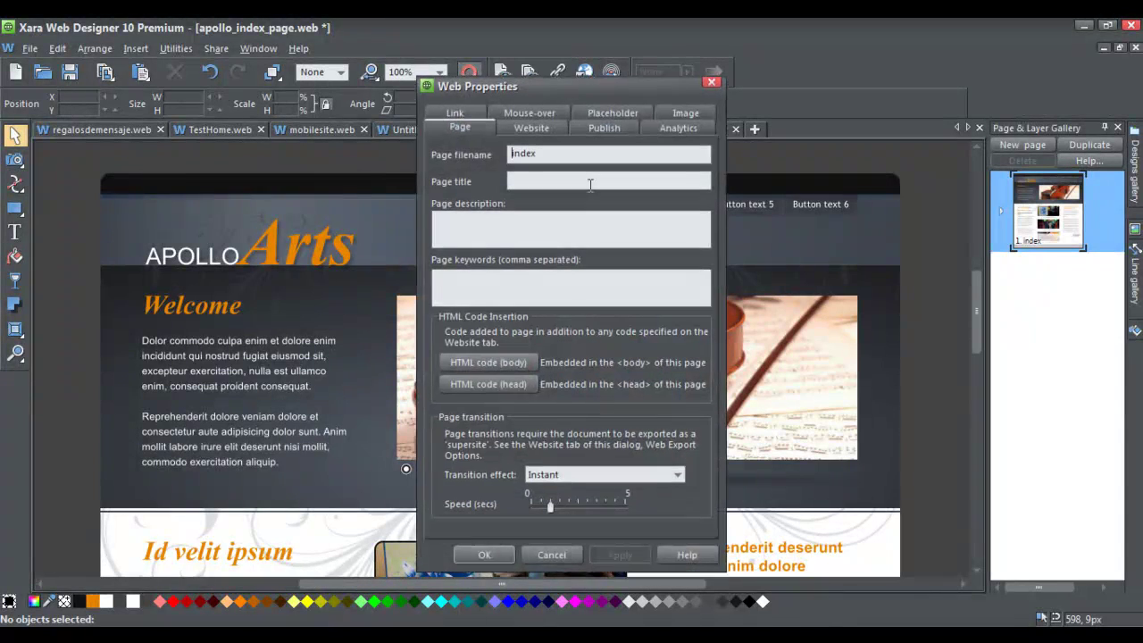
left_click(527, 127)
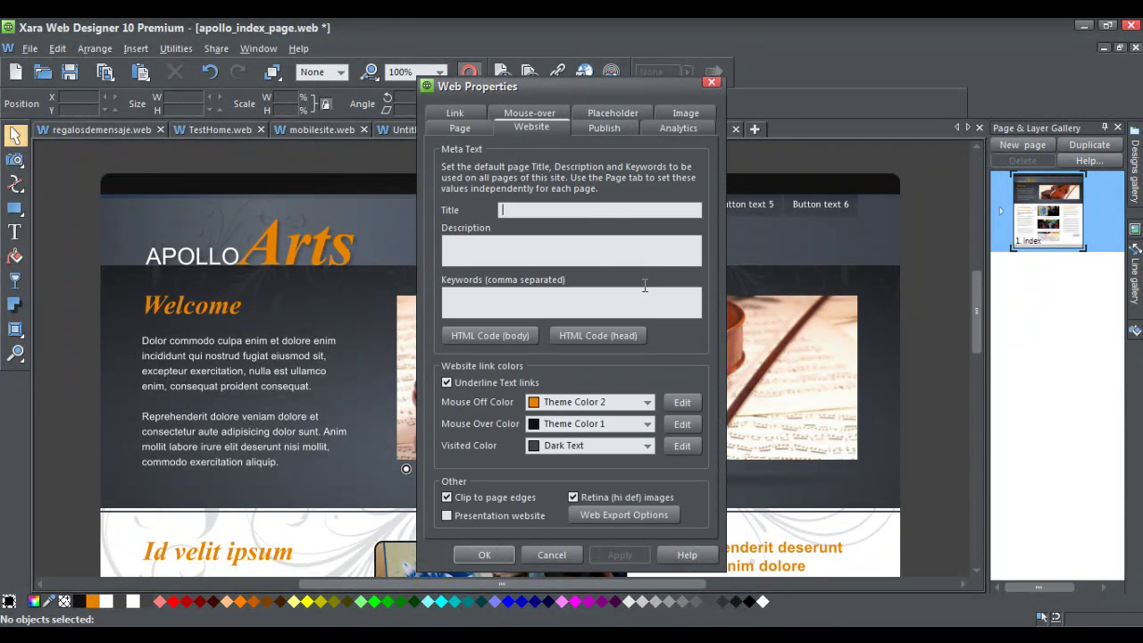
left_click(622, 327)
left_click(508, 314)
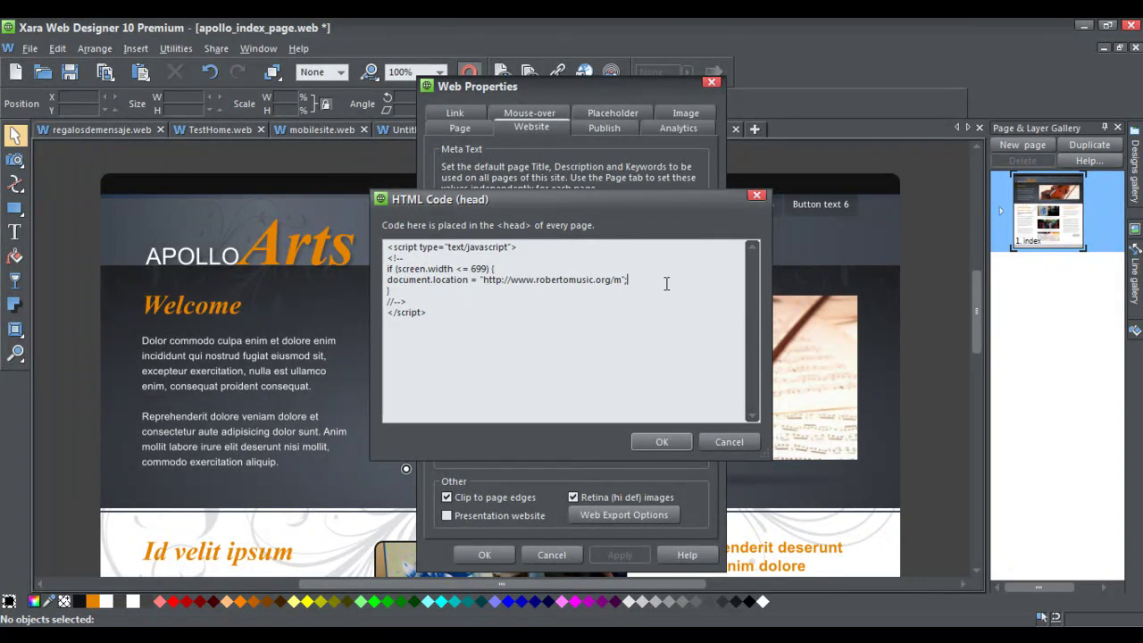
key("Return")
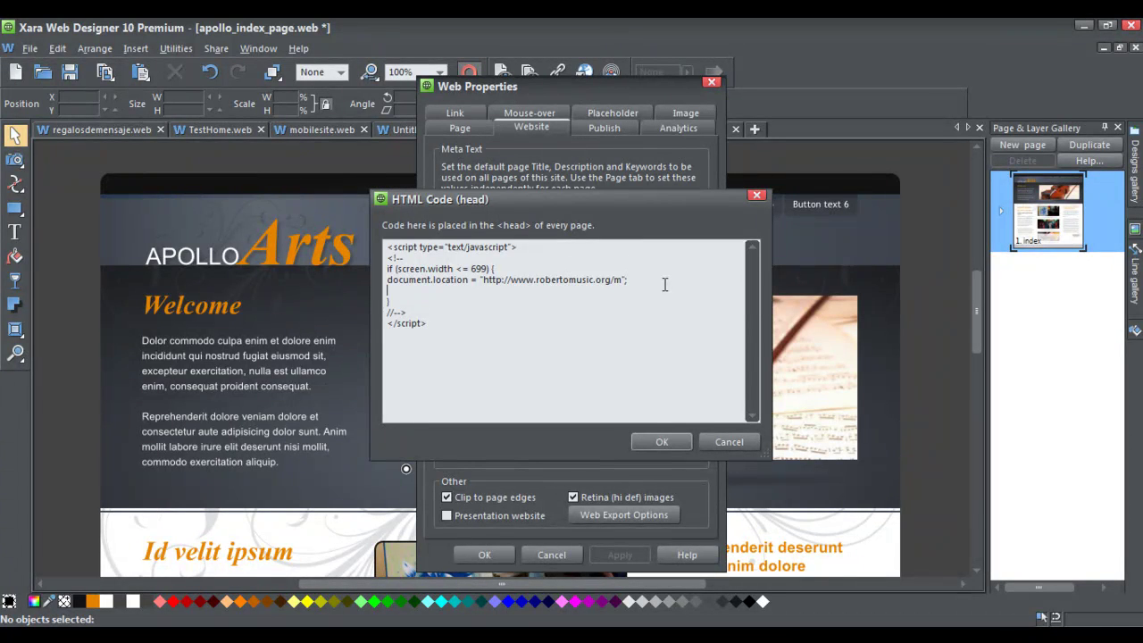
key("BackSpace")
left_click(723, 442)
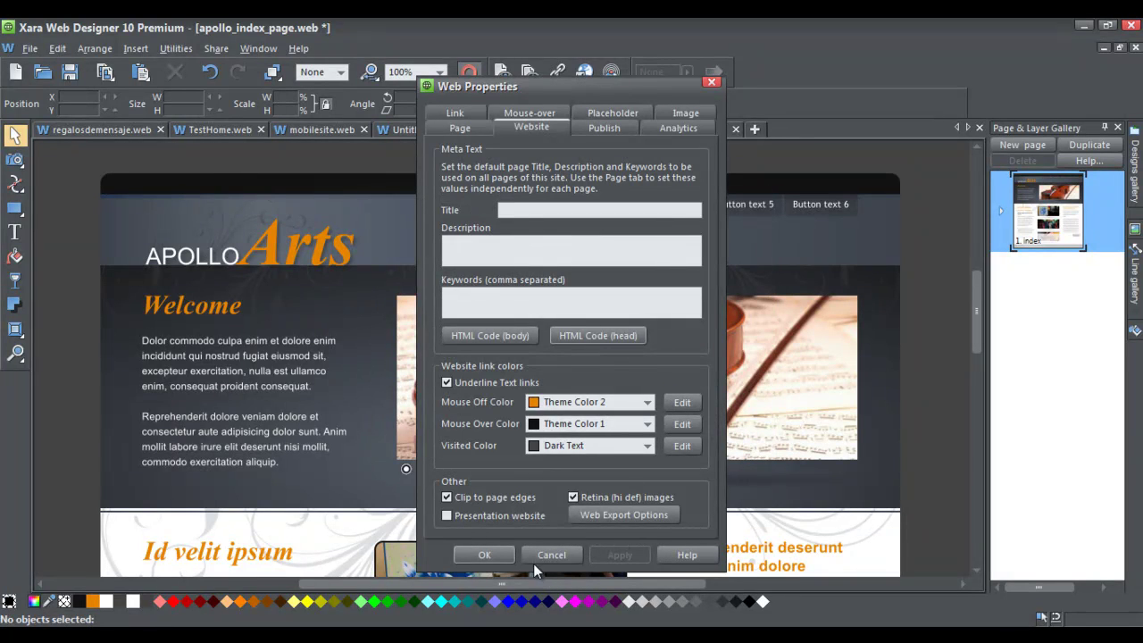
left_click(540, 553)
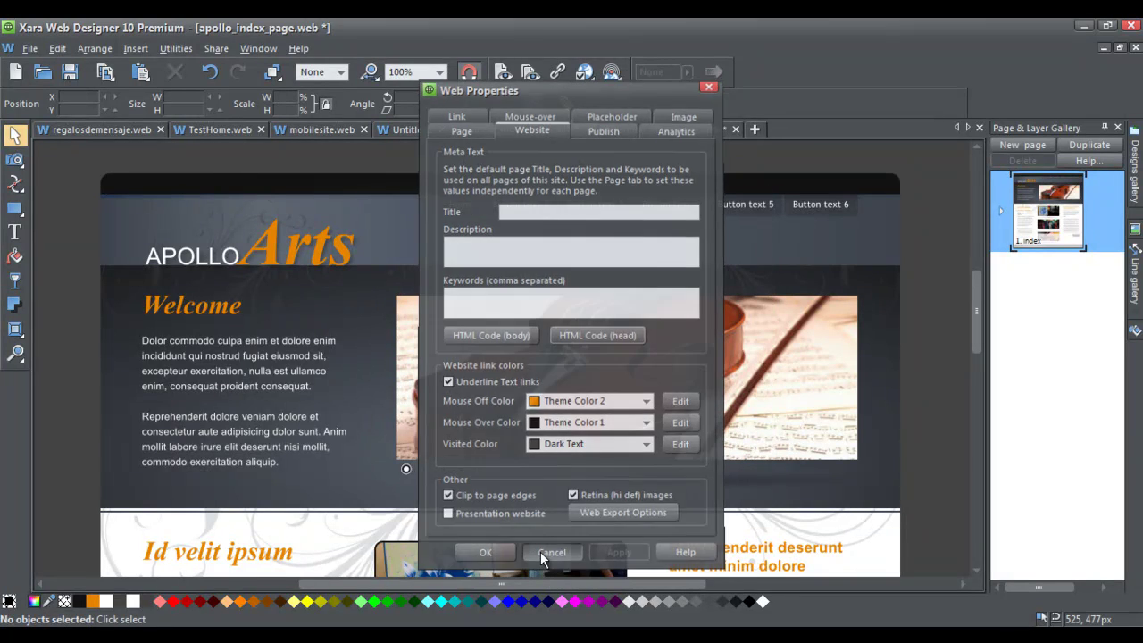
- Toggle between the desktop and mobile apollo_index_page.web tabs, finishing on the 480px mobile copy
left_click(683, 132)
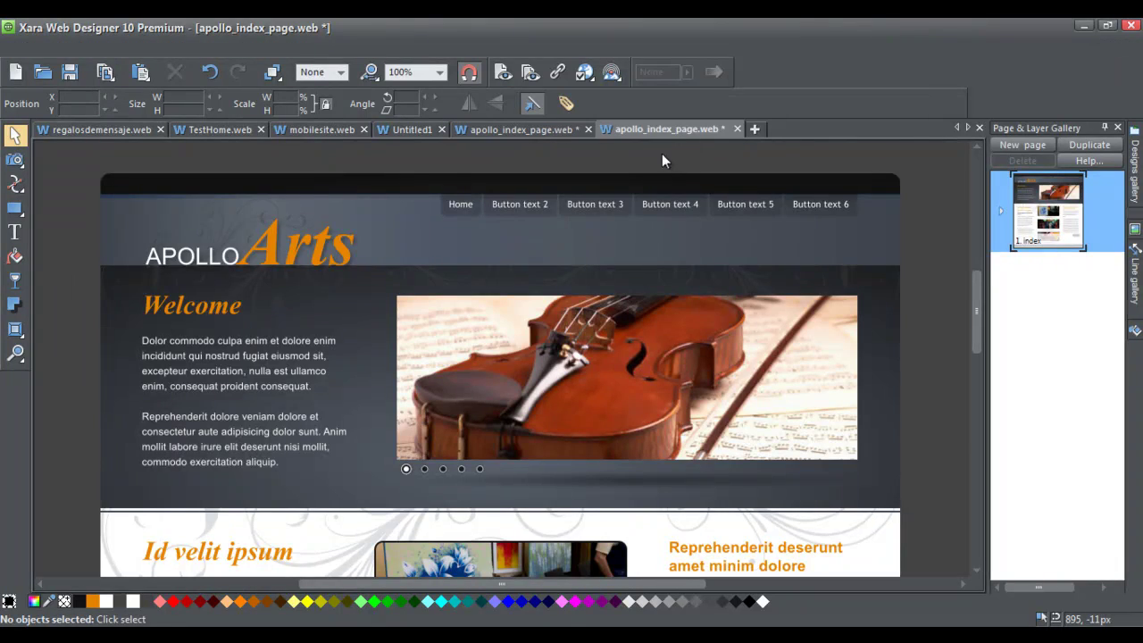
scroll(726, 265, "up", 3)
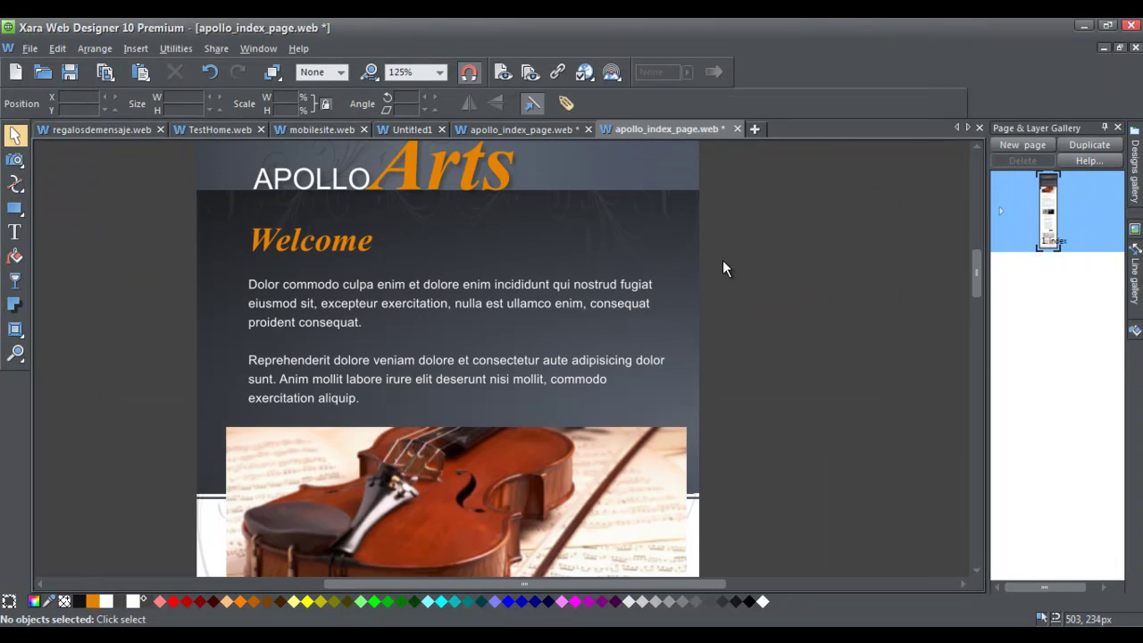
scroll(729, 265, "down", 1)
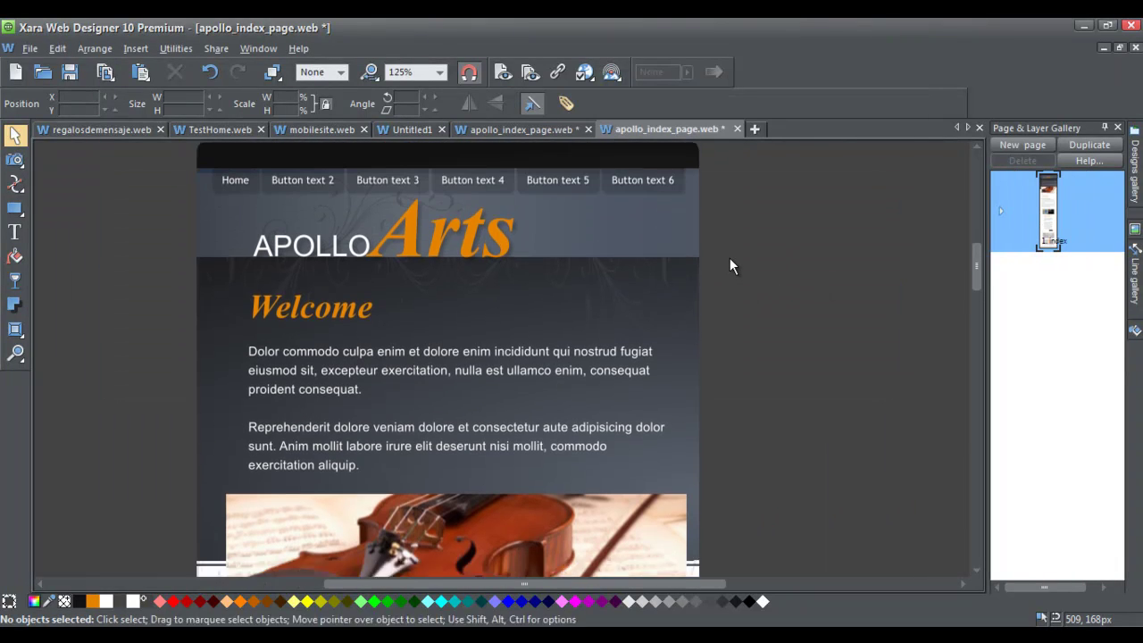
left_click(535, 128)
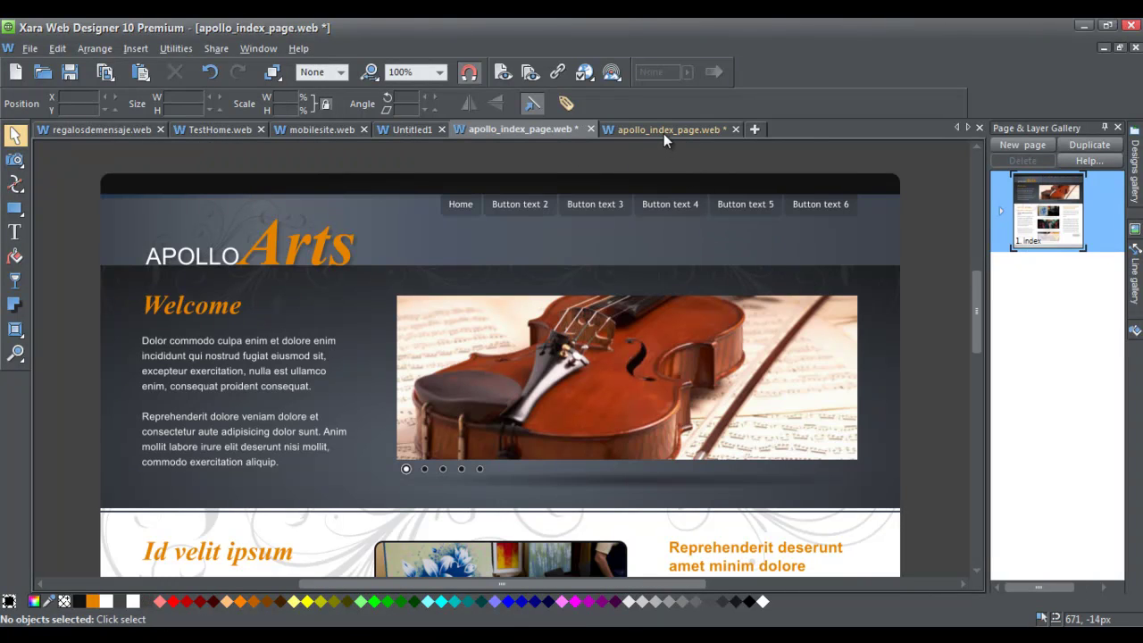
left_click(663, 131)
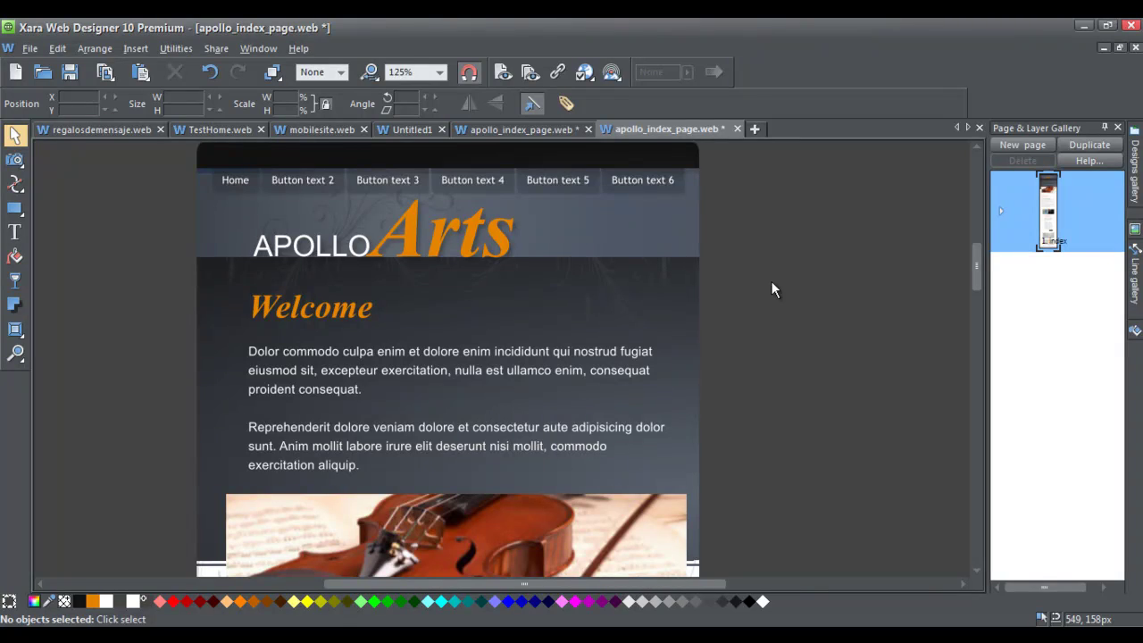